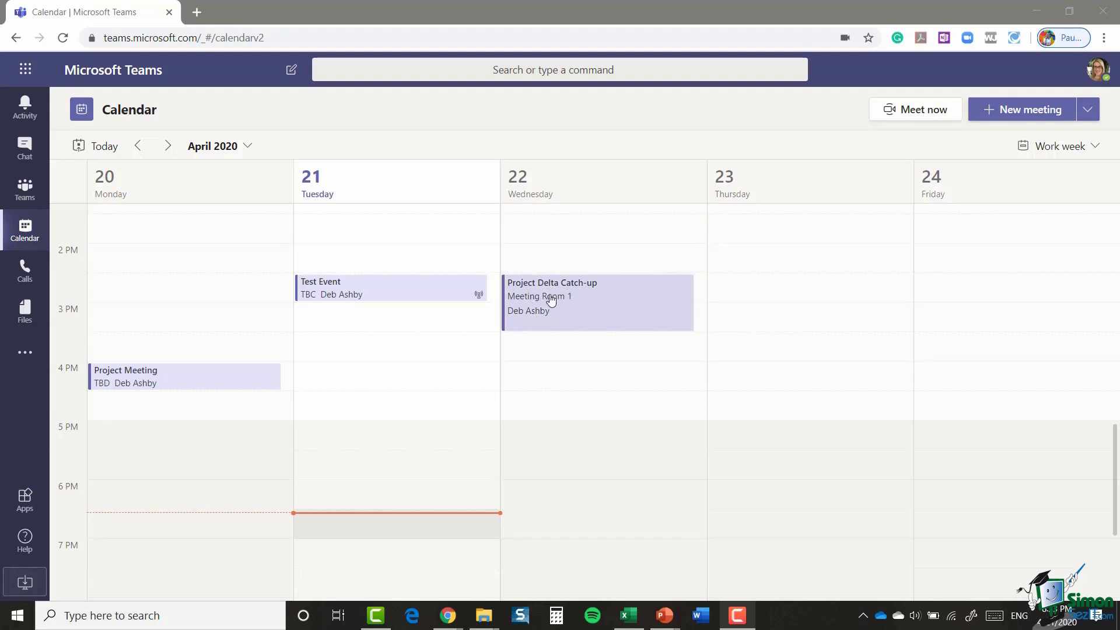
# Step: Open the Project Delta Catch-up meeting on Wednesday, review its details and join link, and close it
pyautogui.click(650, 298)
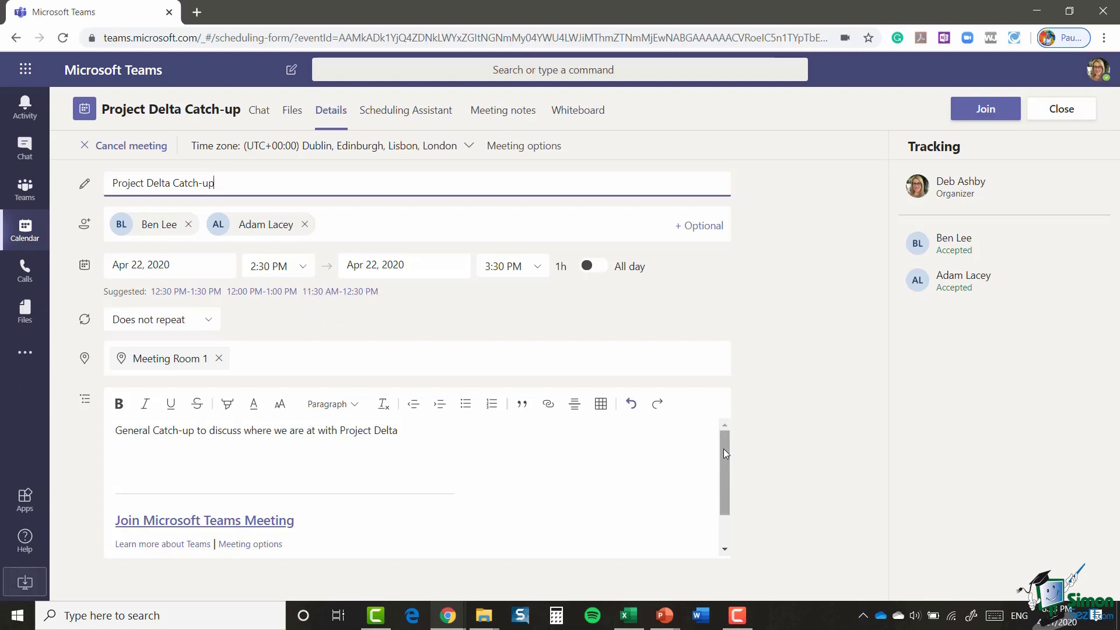
pyautogui.moveTo(724, 449); pyautogui.dragTo(726, 475)
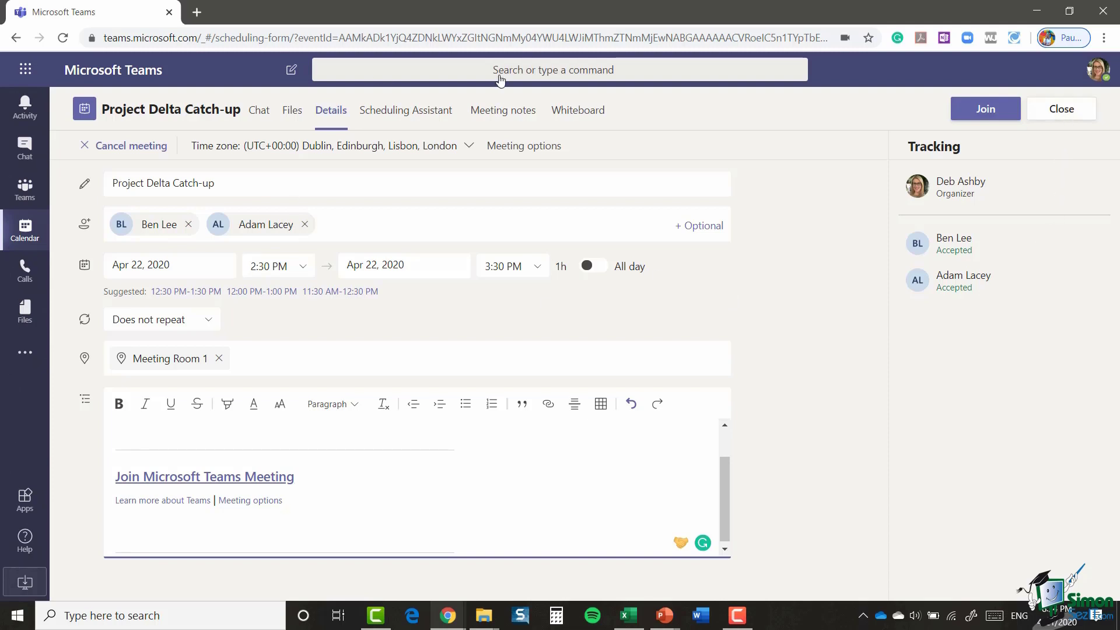
pyautogui.click(1066, 118)
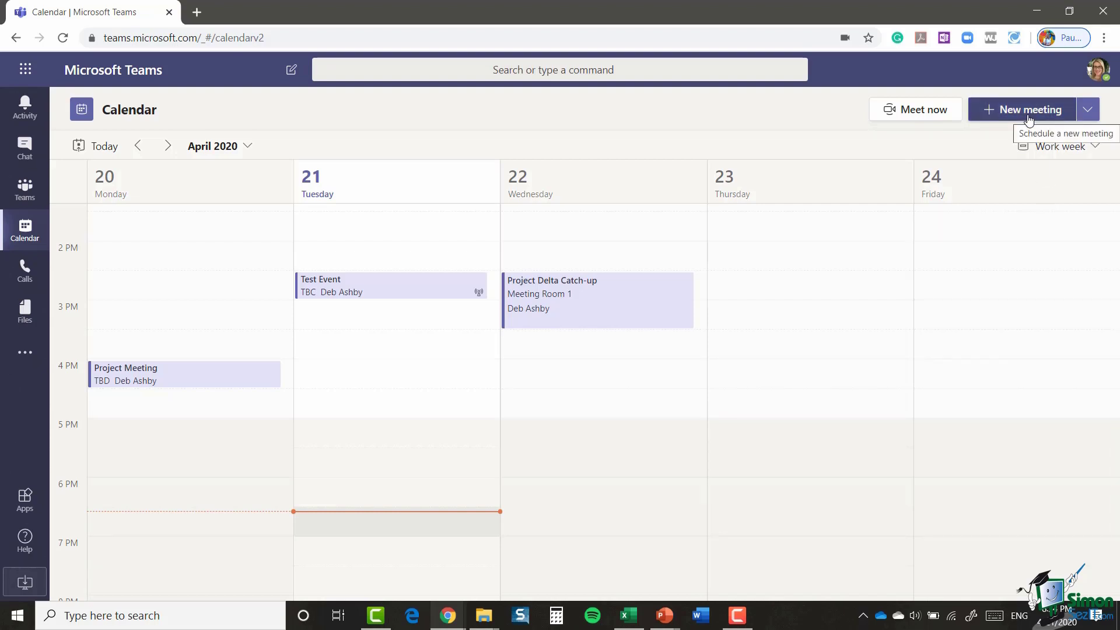
# Step: Start scheduling a new meeting from the calendar and title it "Marketing Meeting"
pyautogui.click(1088, 112)
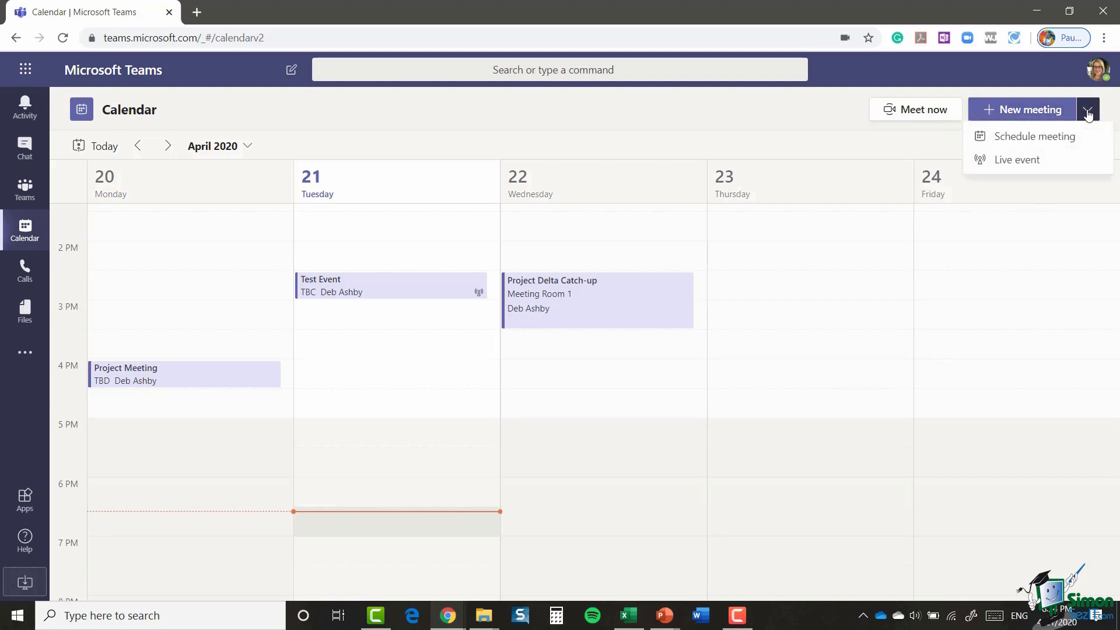
pyautogui.click(1015, 138)
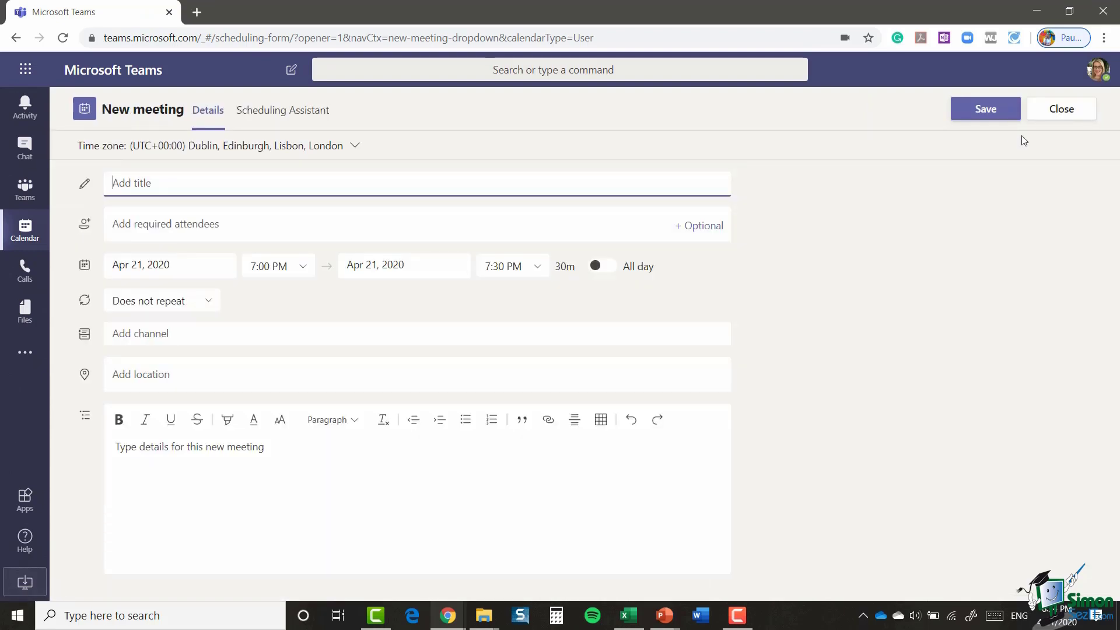
pyautogui.write('Marketing Meeting')
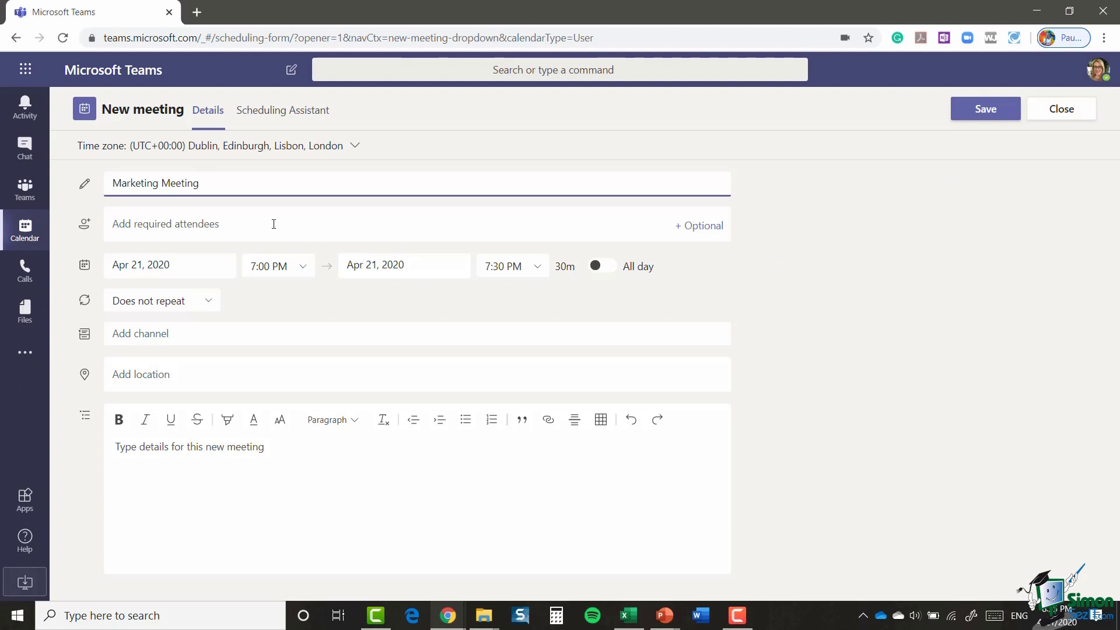
# Step: Add four colleagues as required attendees of the meeting by searching for each one's name
pyautogui.click(272, 222)
pyautogui.write('ben')
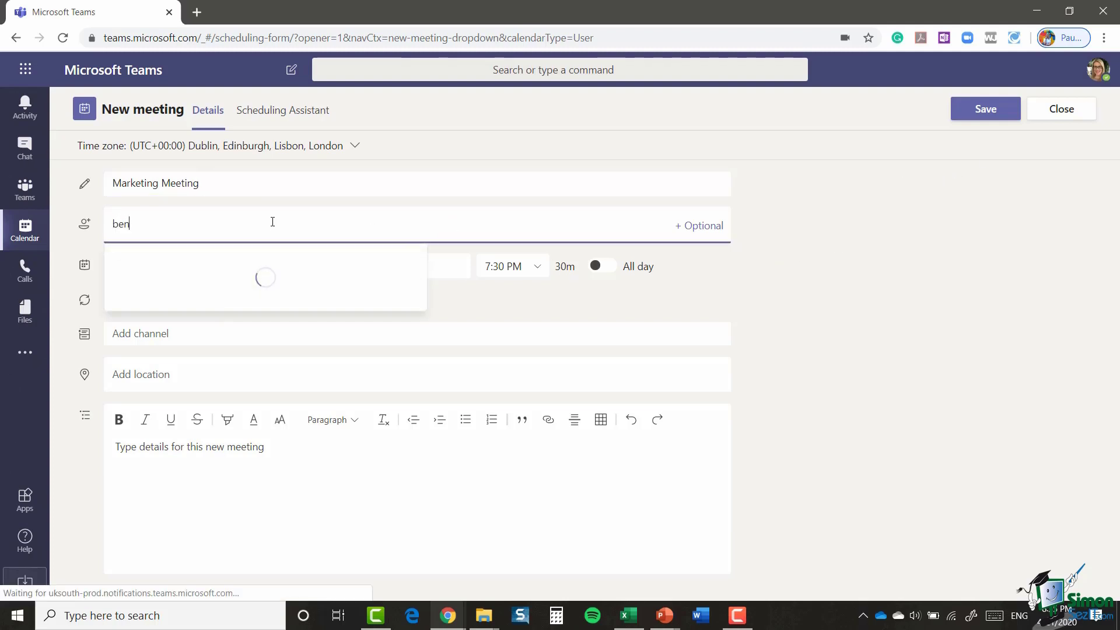
pyautogui.click(202, 266)
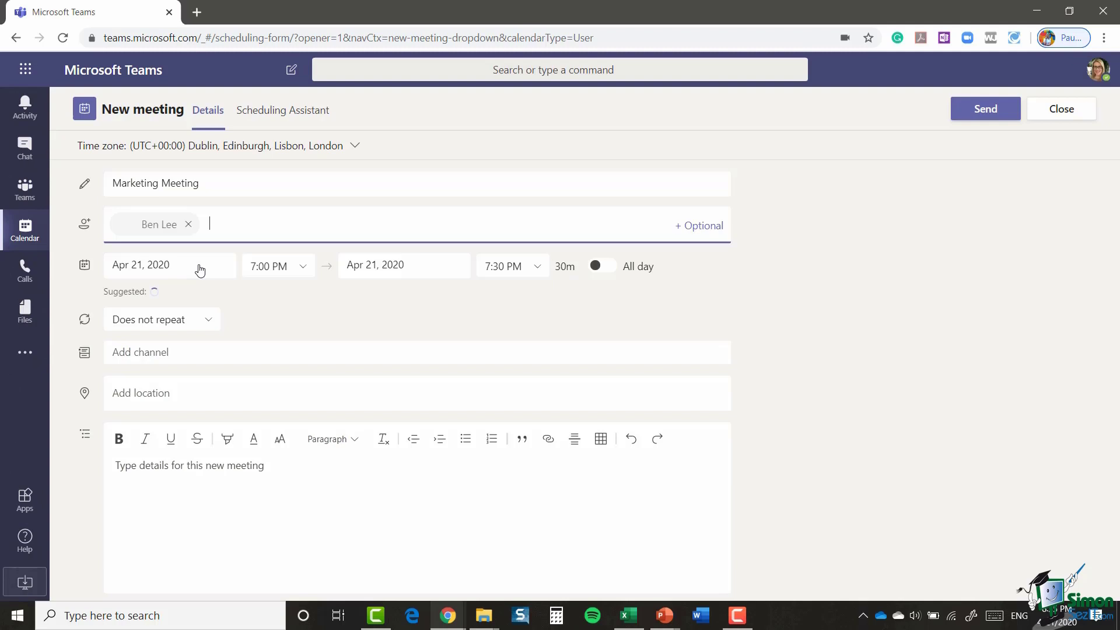
pyautogui.write('adam')
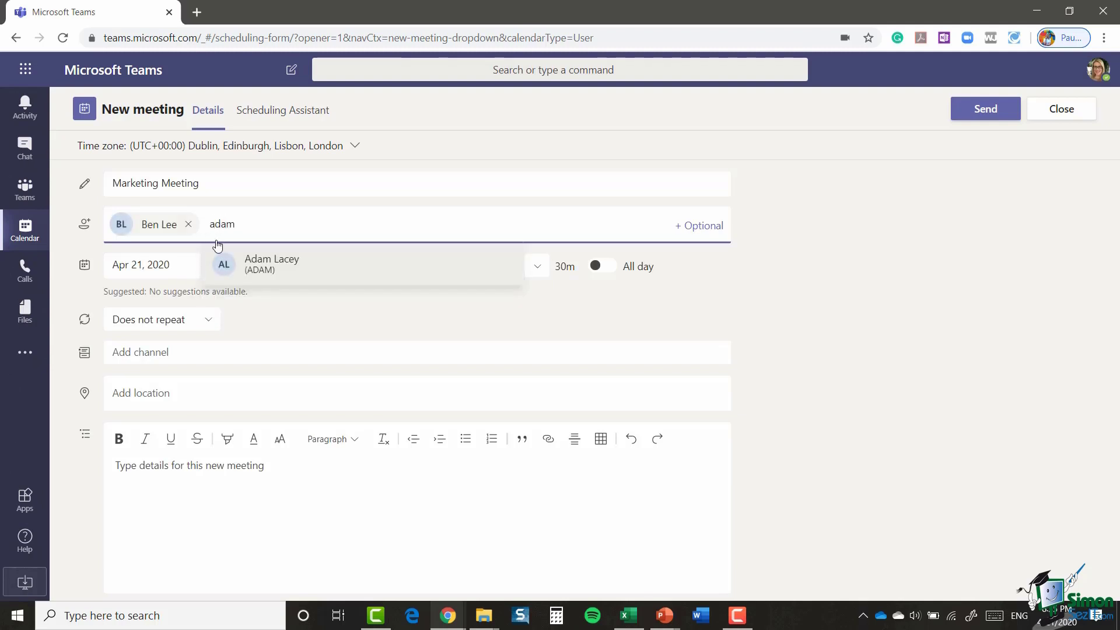
pyautogui.click(354, 265)
pyautogui.write('ryn')
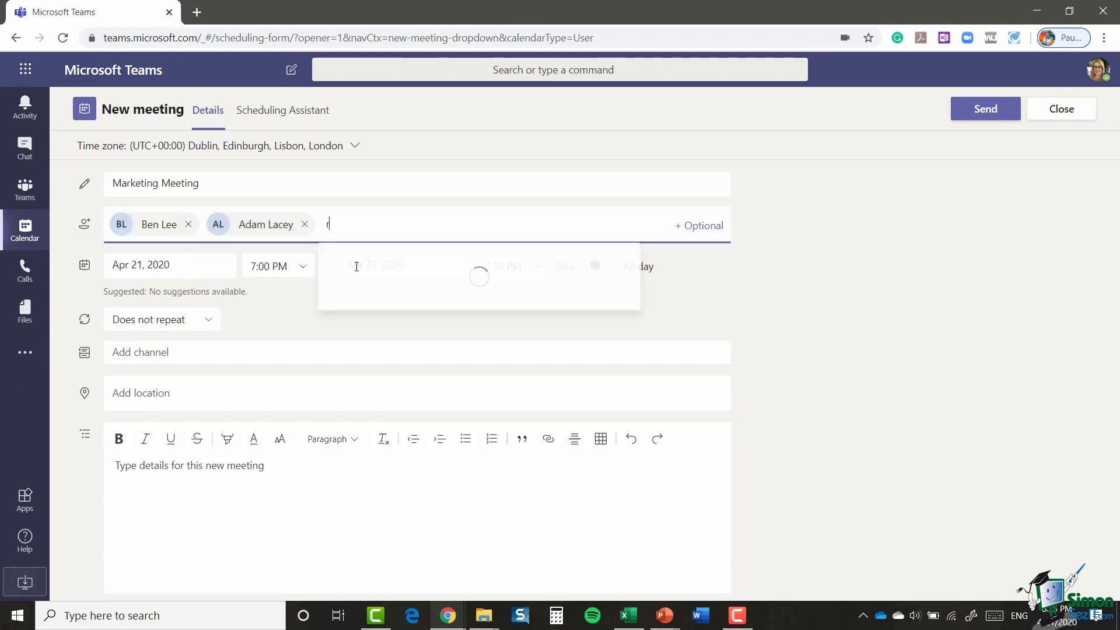
pyautogui.click(409, 263)
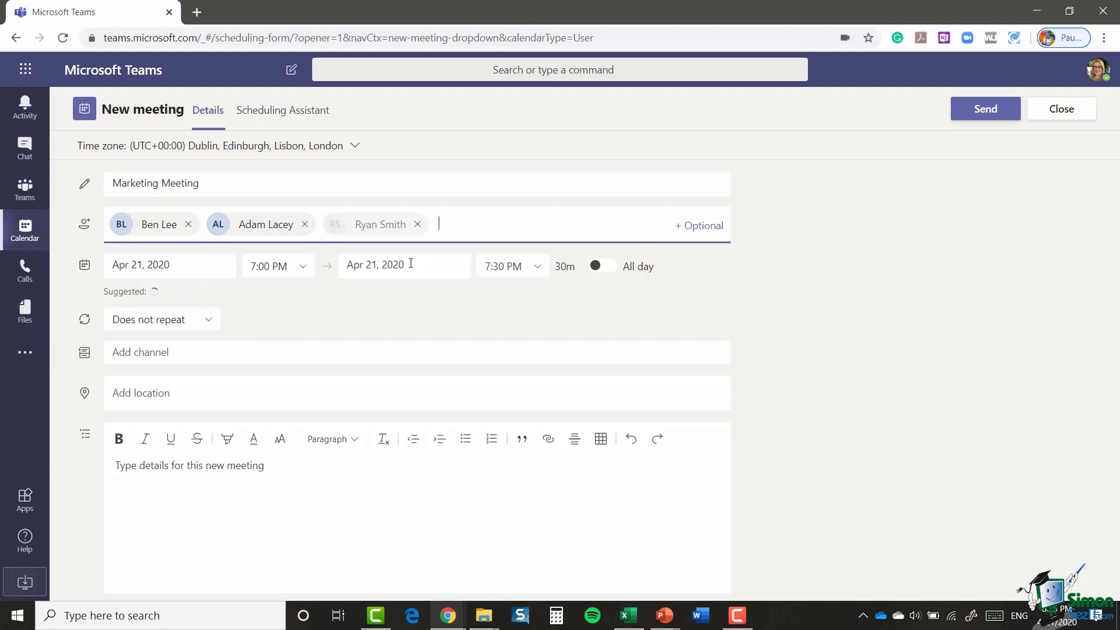
pyautogui.write('b')
pyautogui.press('BackSpace')
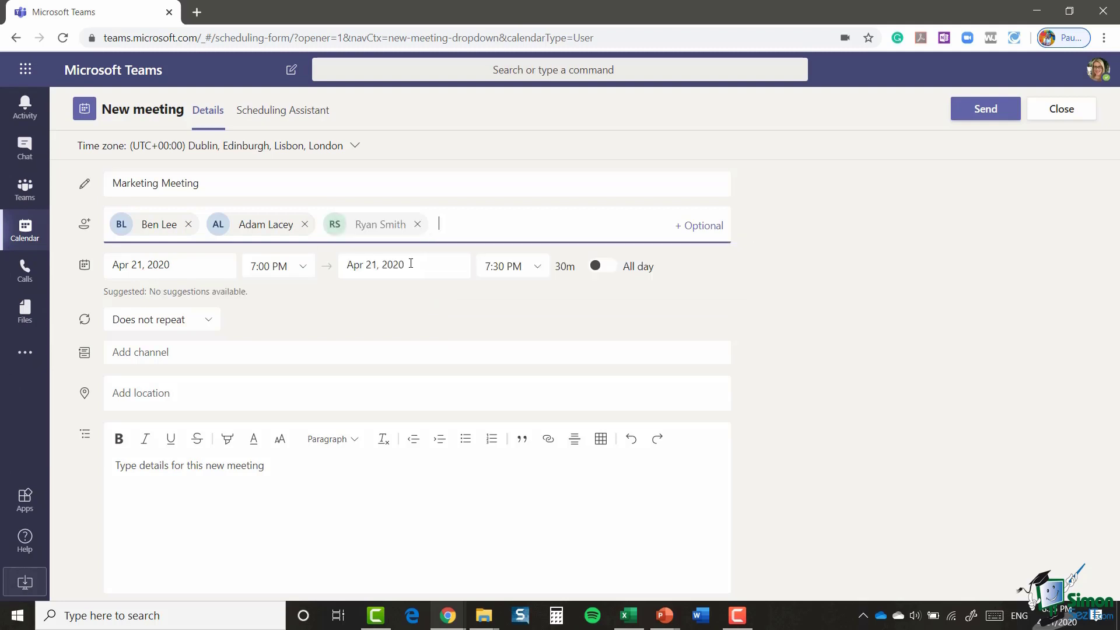
pyautogui.write('v')
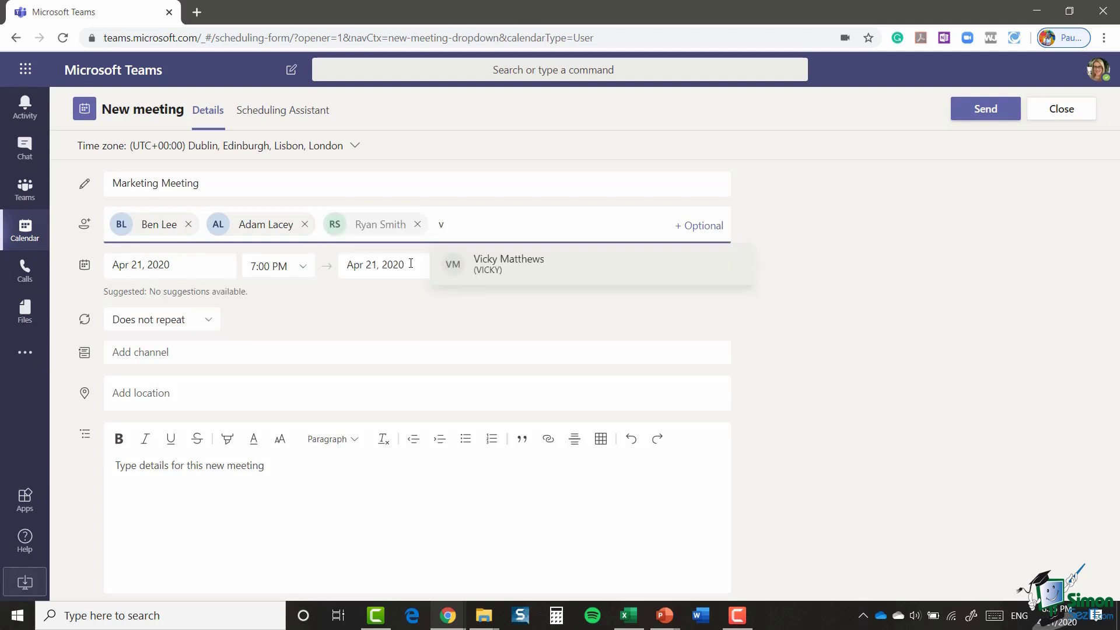
pyautogui.click(529, 267)
# Step: Set the meeting for Apr 23, 2020, from 4:00 PM to 5:00 PM
pyautogui.click(179, 307)
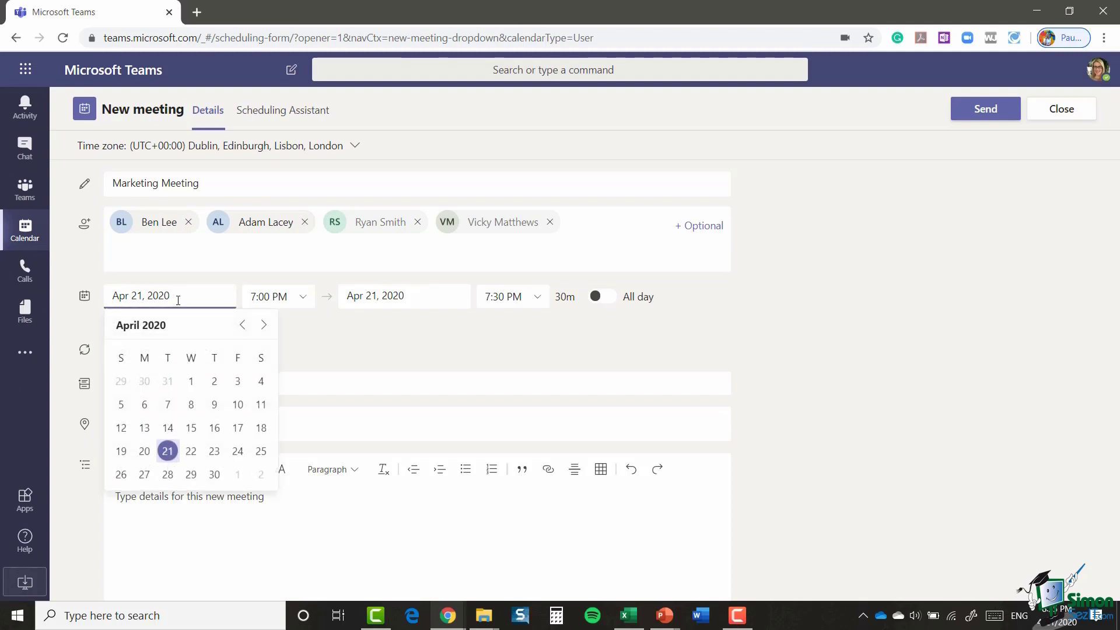
pyautogui.click(215, 452)
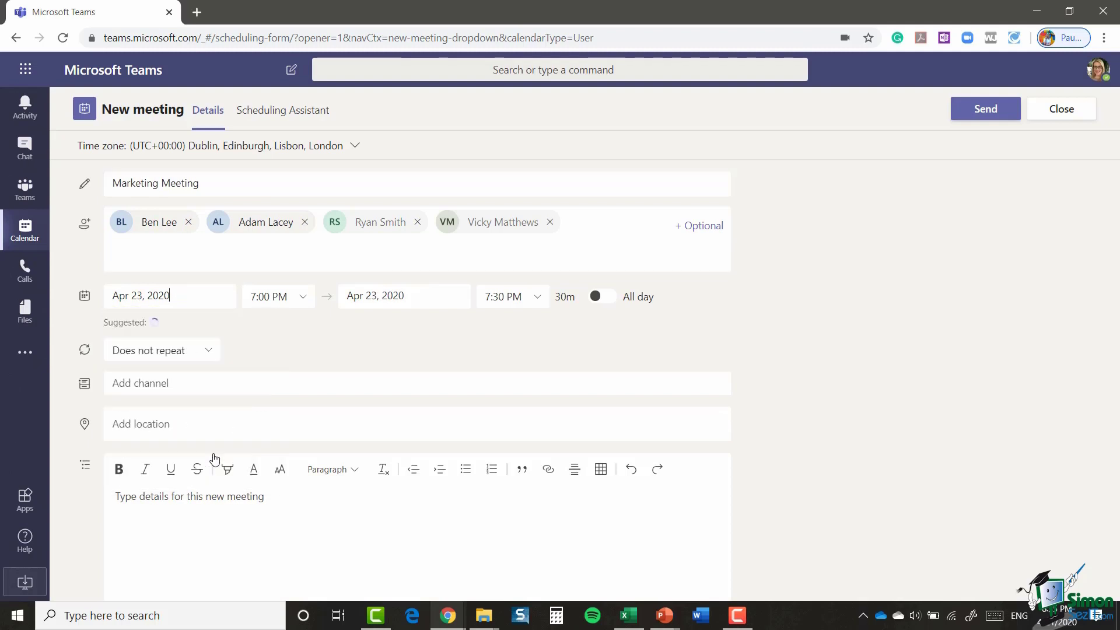
pyautogui.click(302, 297)
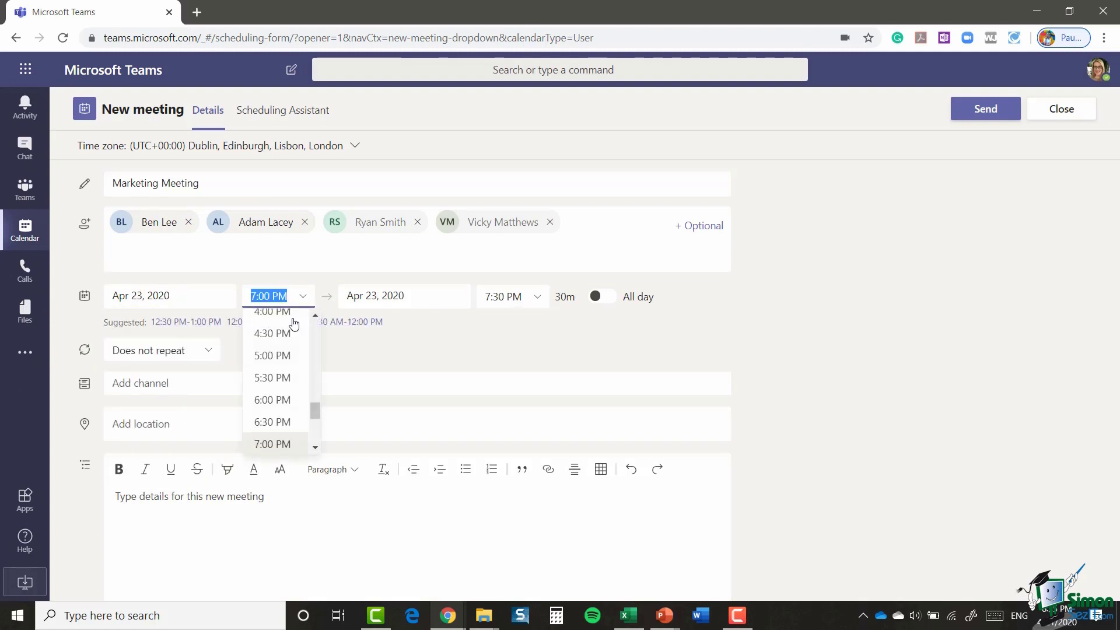
pyautogui.scroll(2, 291, 350)
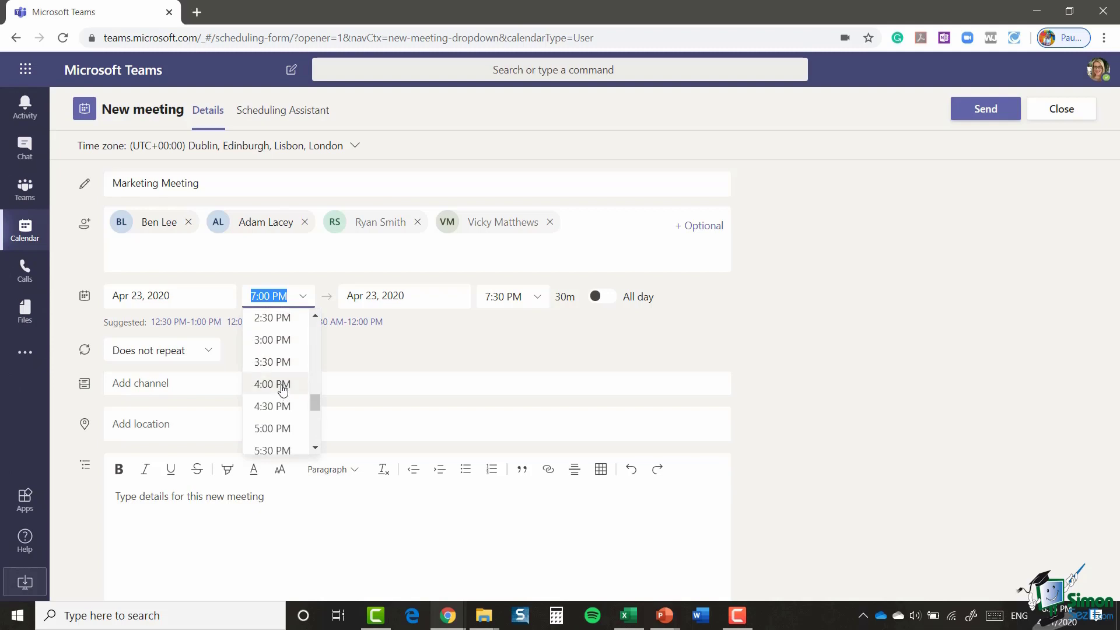
pyautogui.click(281, 384)
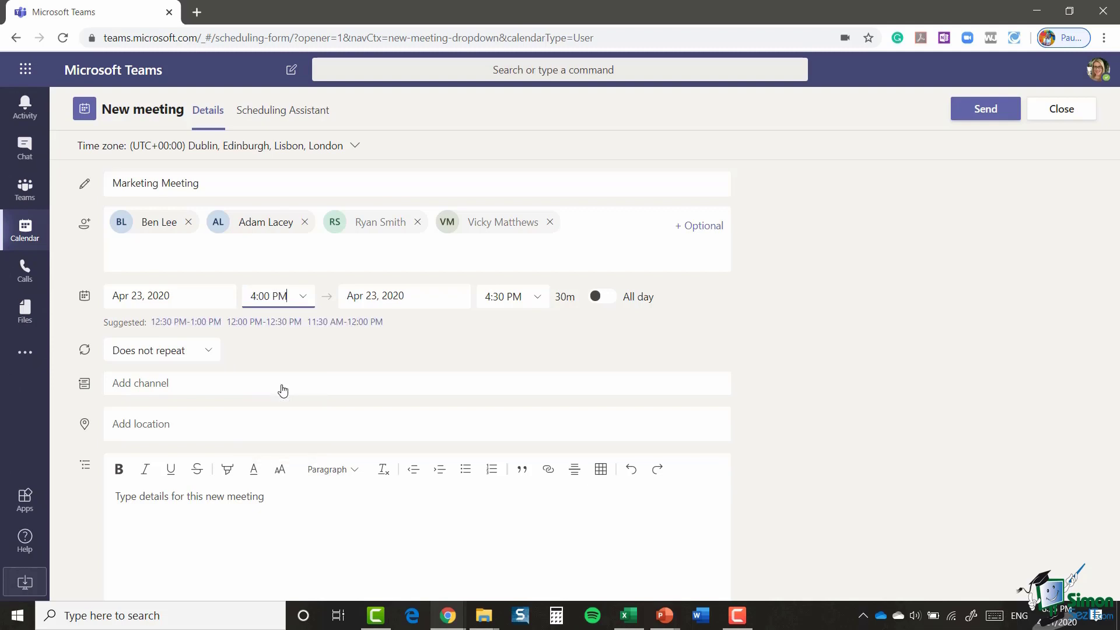
pyautogui.click(533, 298)
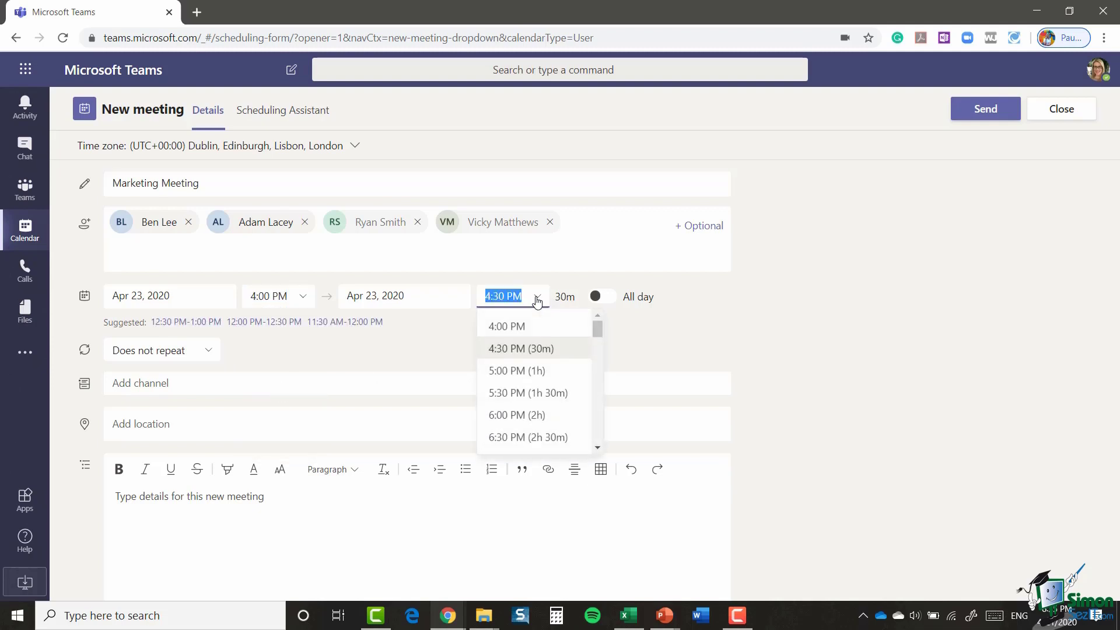
pyautogui.click(518, 373)
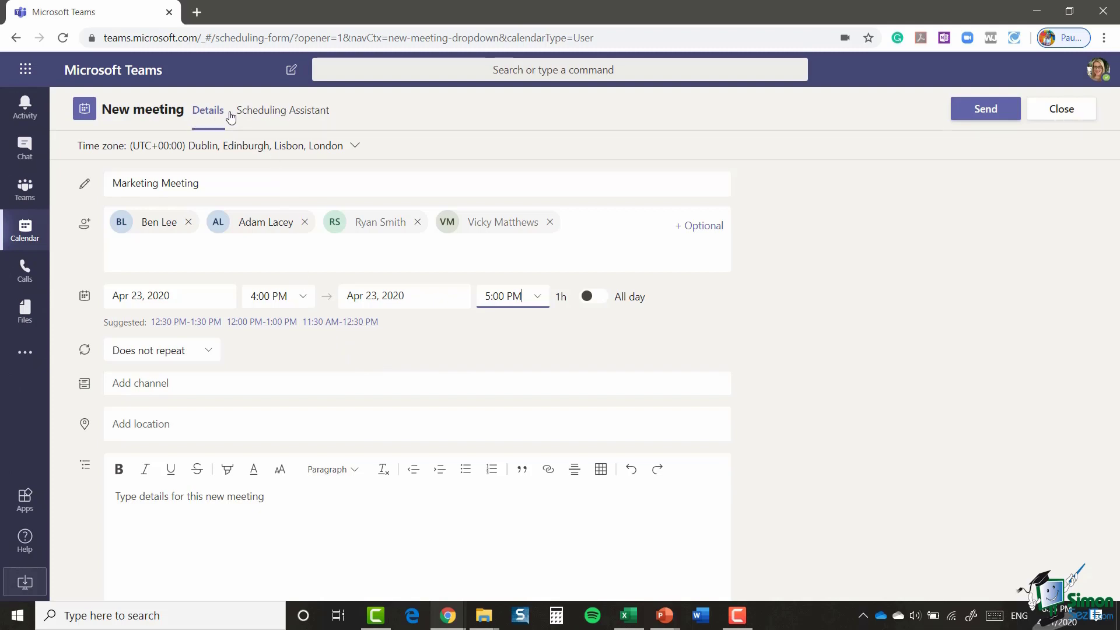
# Step: Check the attendees' availability for the chosen time slot in the Scheduling Assistant and return to the meeting details
pyautogui.click(275, 114)
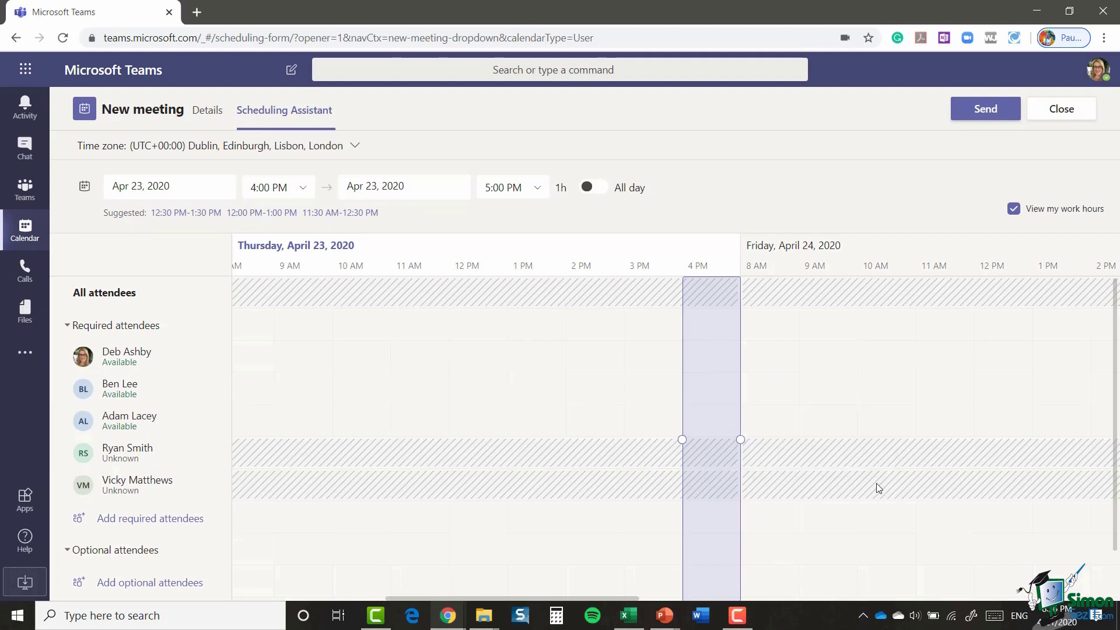
pyautogui.moveTo(727, 333)
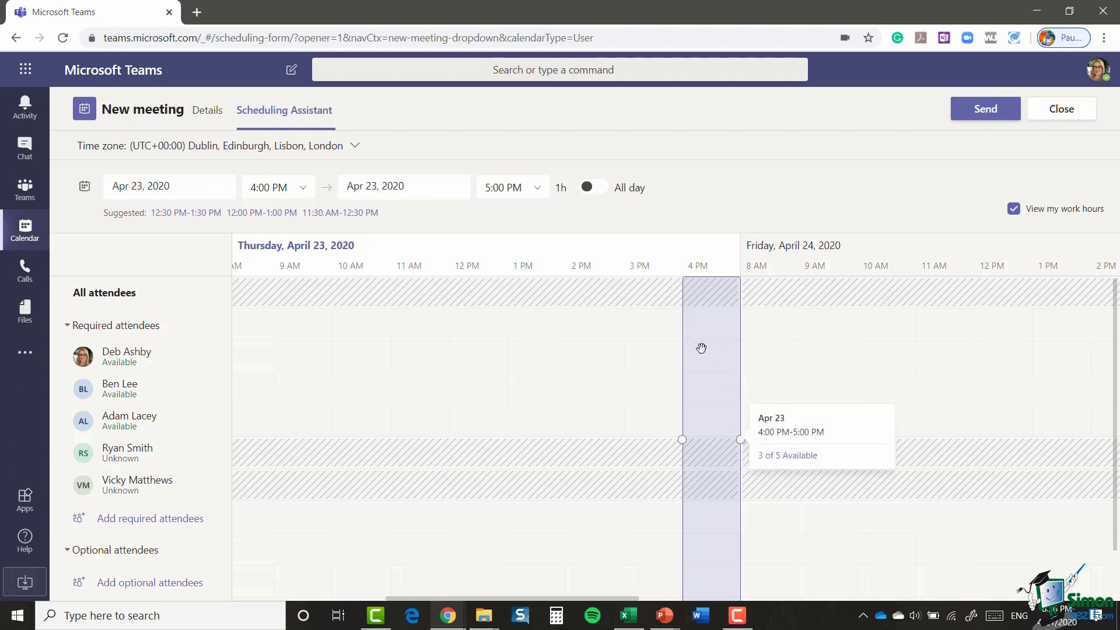
pyautogui.moveTo(676, 345)
pyautogui.mouseDown()
pyautogui.moveTo(540, 345)
pyautogui.moveTo(730, 345)
pyautogui.moveTo(691, 345)
pyautogui.mouseUp()
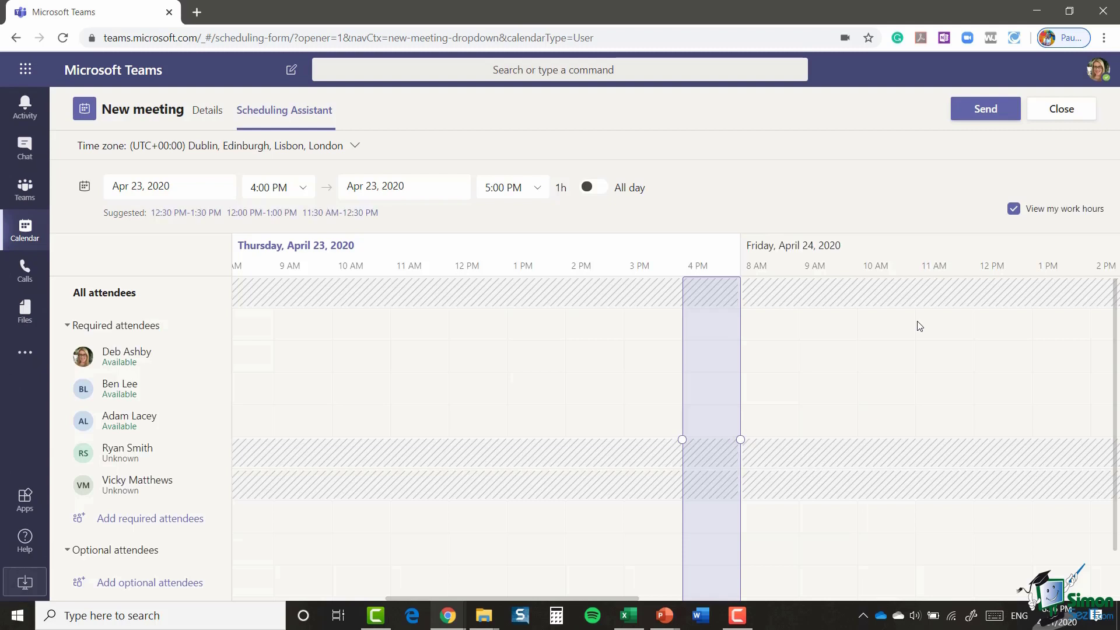
pyautogui.click(207, 112)
# Step: Look through the meeting's repeat options without choosing one
pyautogui.scroll(-1, 251, 318)
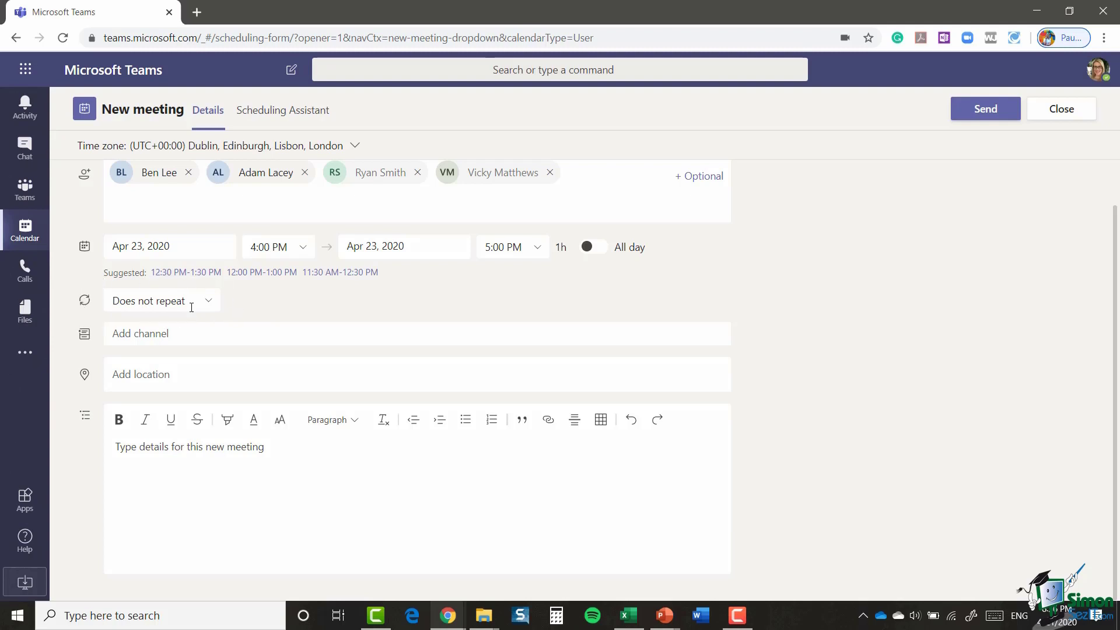
pyautogui.click(209, 303)
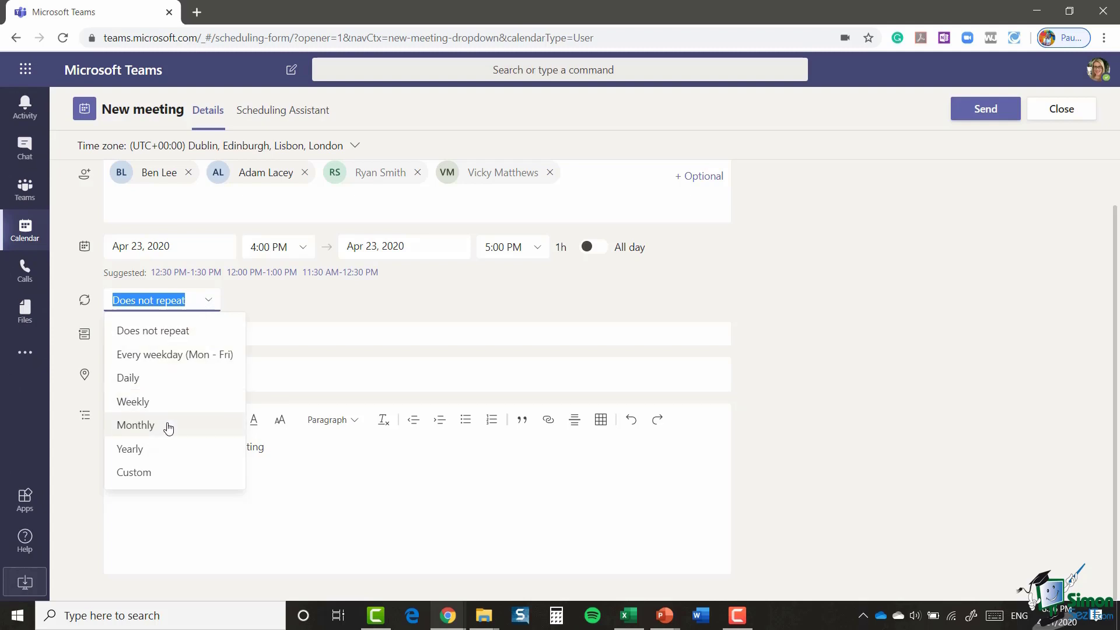
pyautogui.click(319, 319)
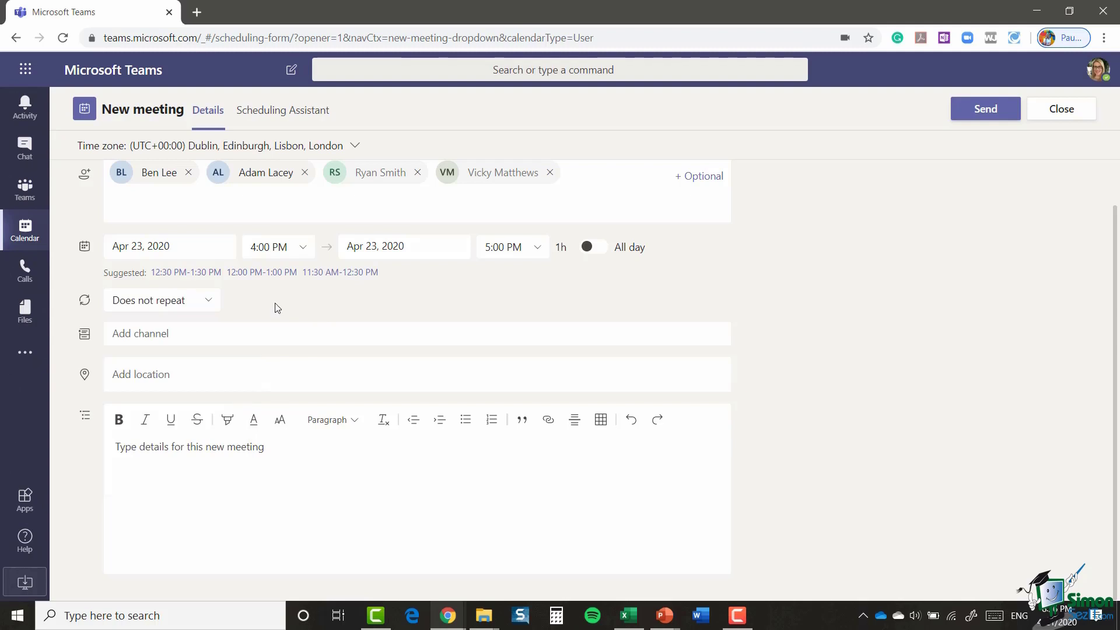
# Step: Assign the meeting to the Marketing channel of the Northwind Traders team
pyautogui.click(156, 335)
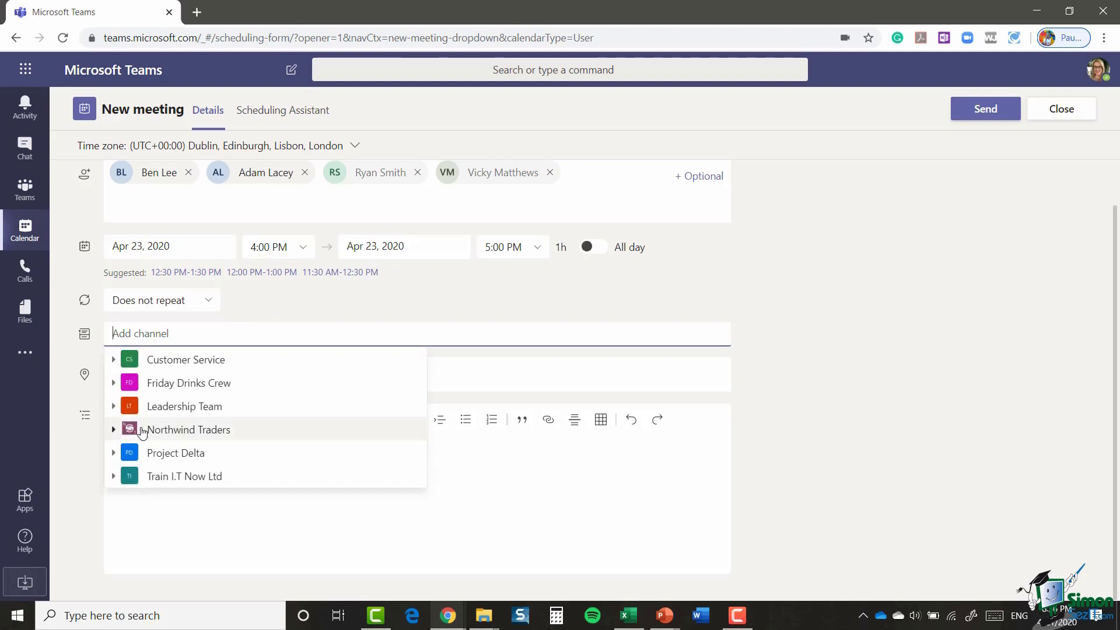
pyautogui.click(113, 430)
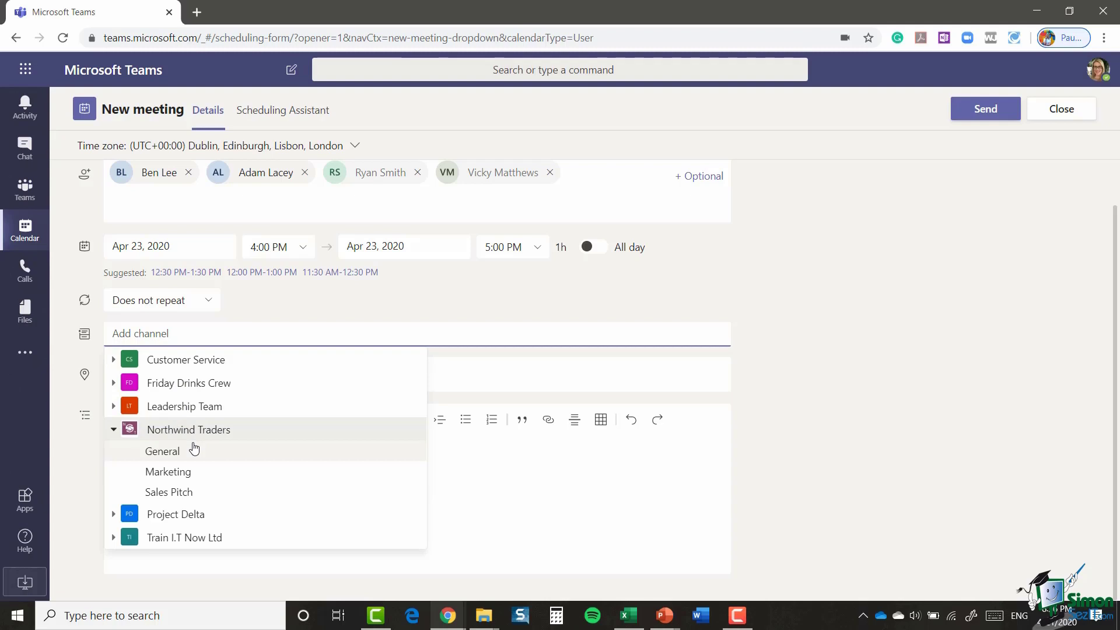
pyautogui.click(187, 477)
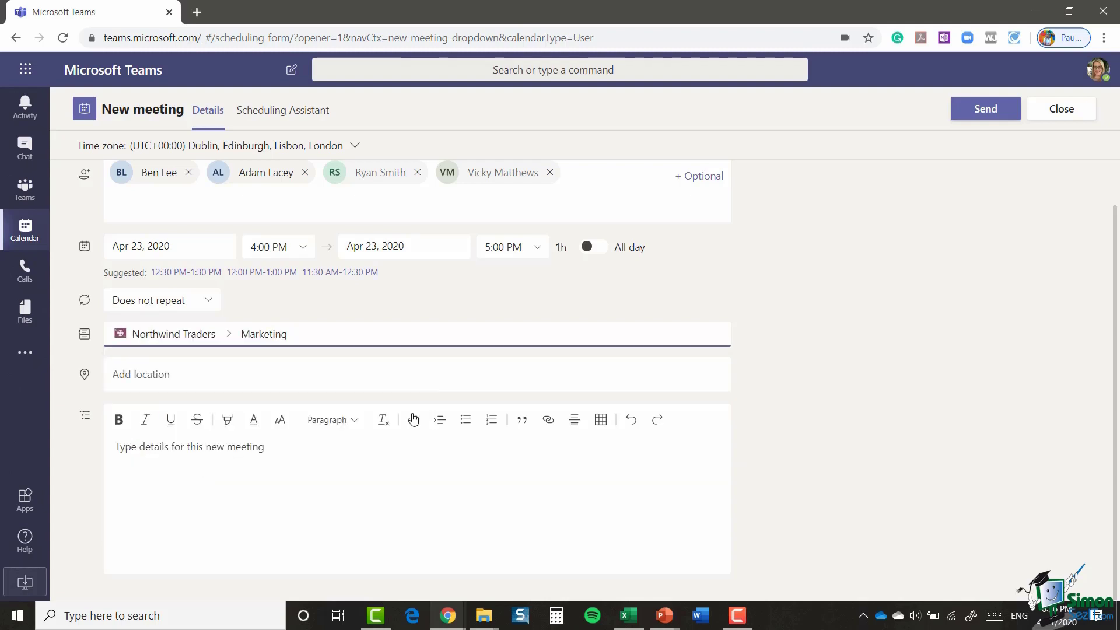
# Step: Enter "Marketing Catch-up to see where we are at with the current campaign." as the meeting details and send the invitation
pyautogui.click(270, 455)
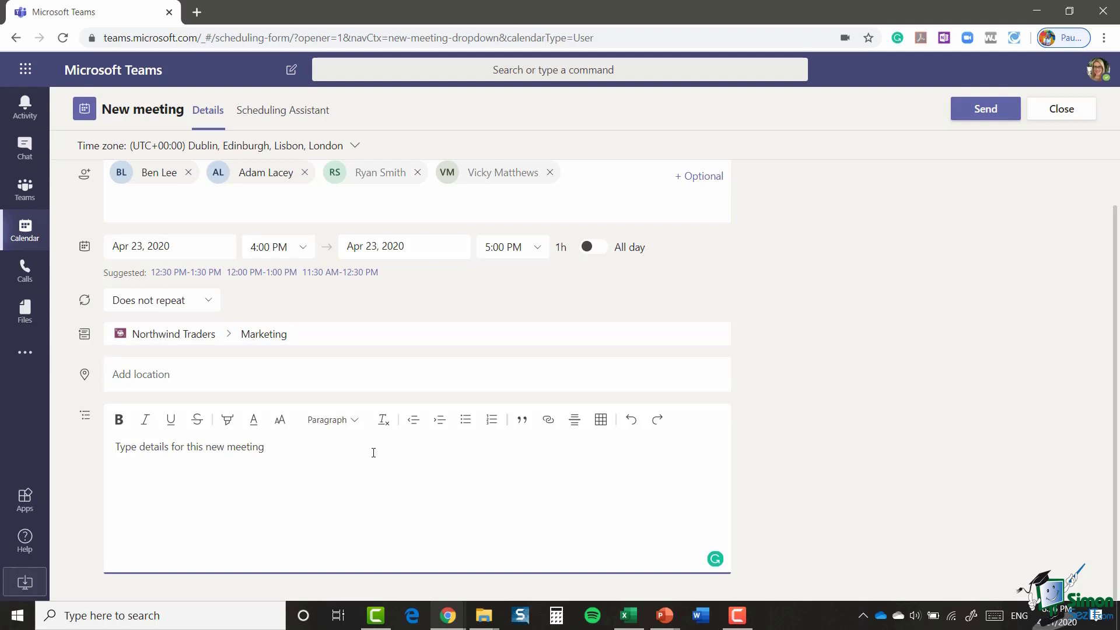
pyautogui.write('Marketing Catch-up to see where we are at with the current campaign.')
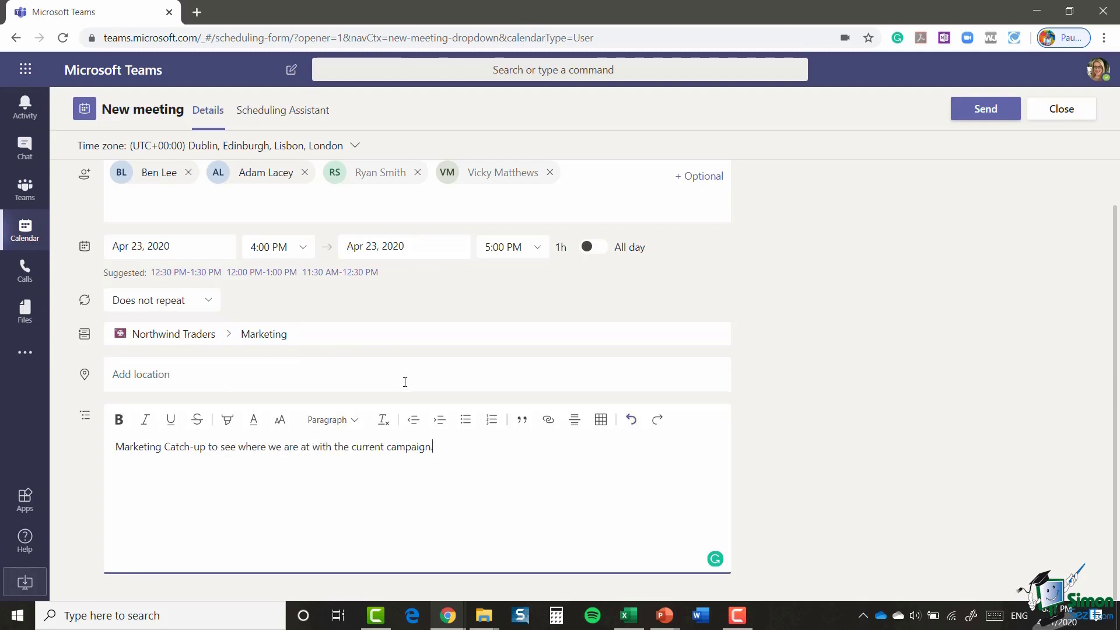
pyautogui.click(985, 111)
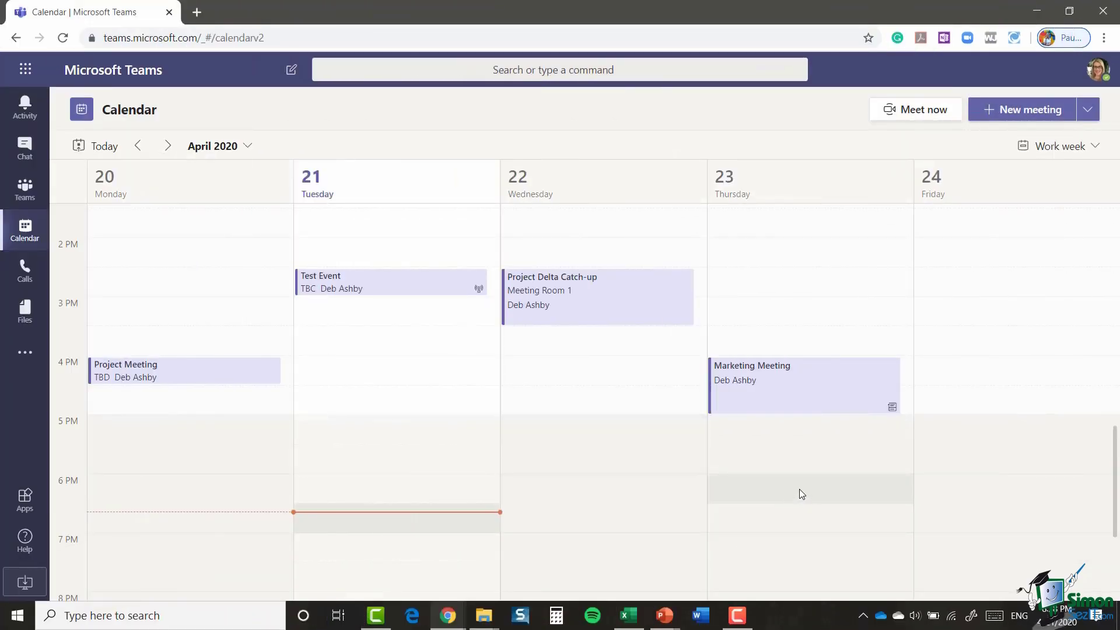
# Step: Open the Marketing Meeting on Thursday and review its details, attendee tracking and join link
pyautogui.click(791, 389)
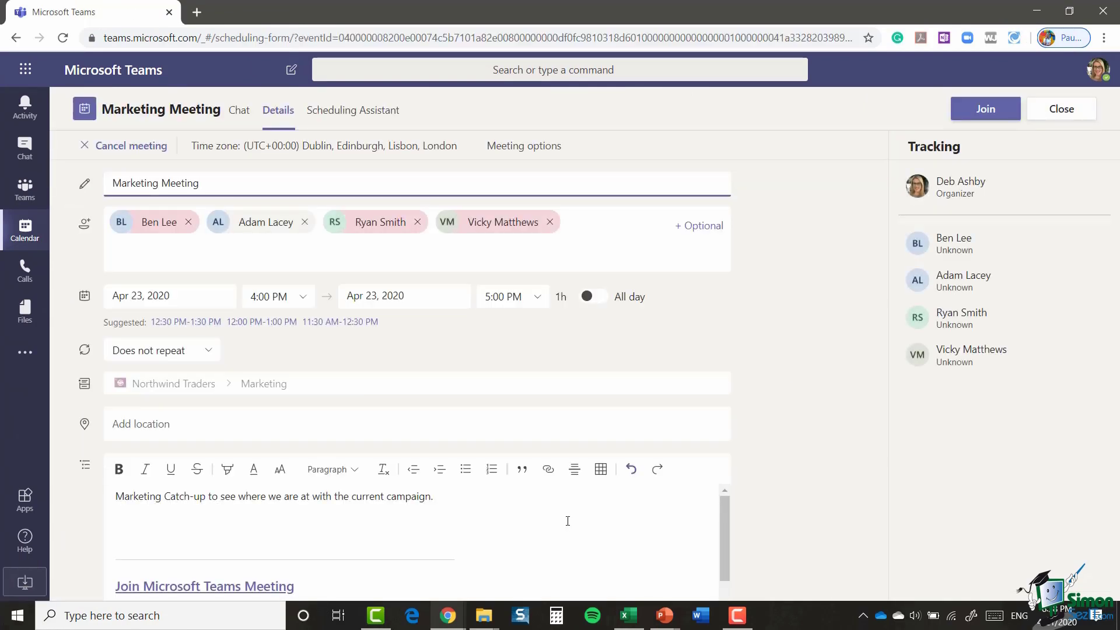
pyautogui.scroll(-1, 757, 384)
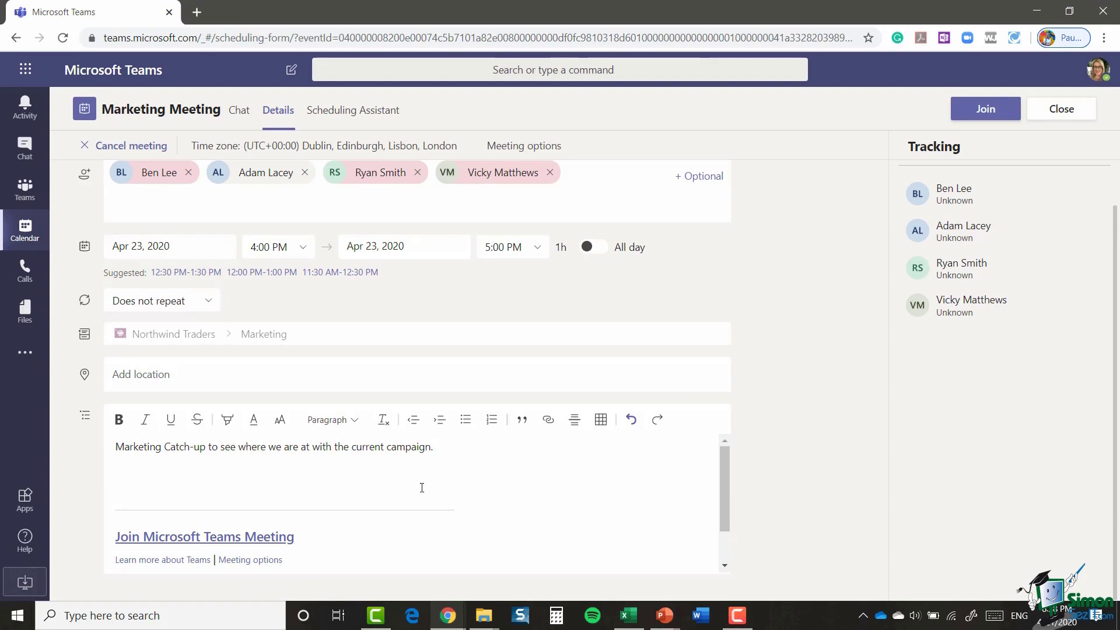
pyautogui.scroll(-1, 518, 474)
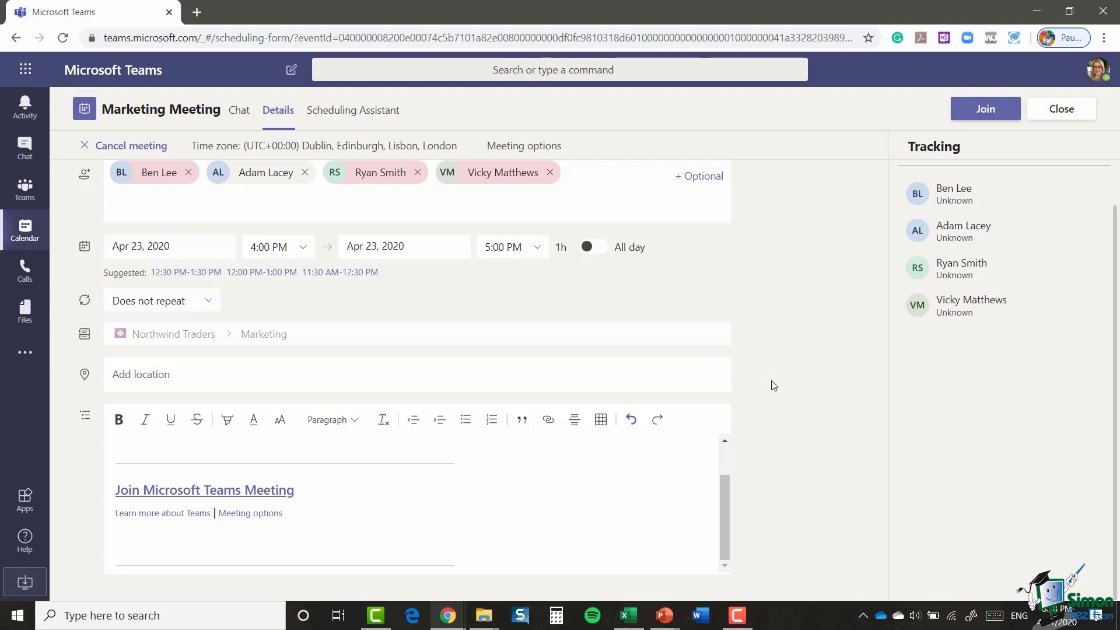
# Step: Open the Marketing channel of the Northwind Traders team, view the details of the Marketing Meeting posted there, and close them
pyautogui.scroll(1, 773, 386)
pyautogui.scroll(1, 774, 386)
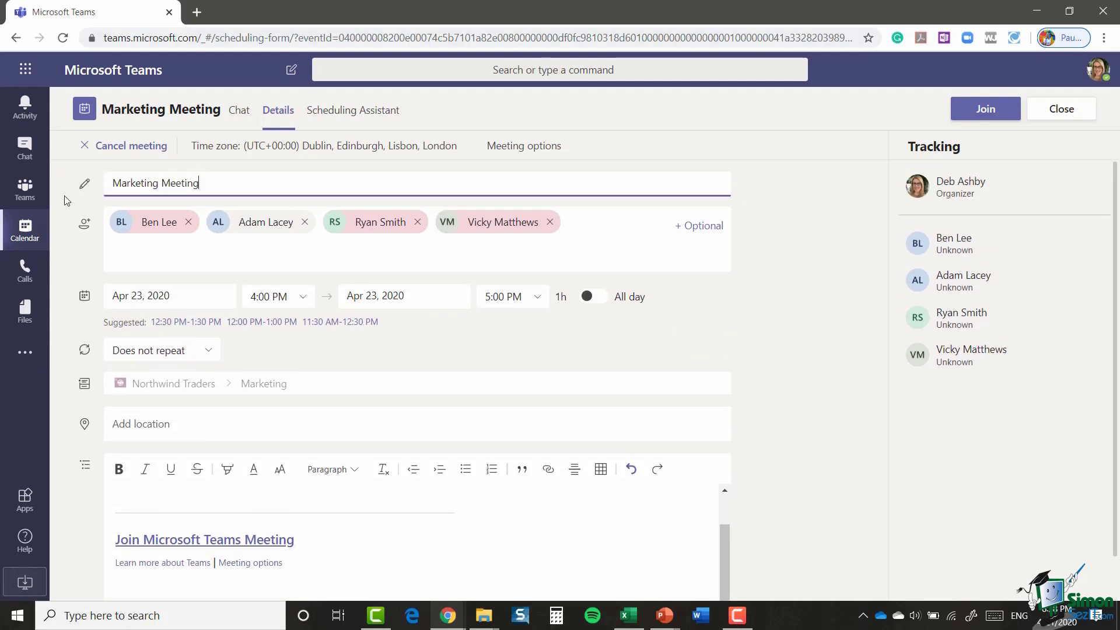
pyautogui.click(24, 192)
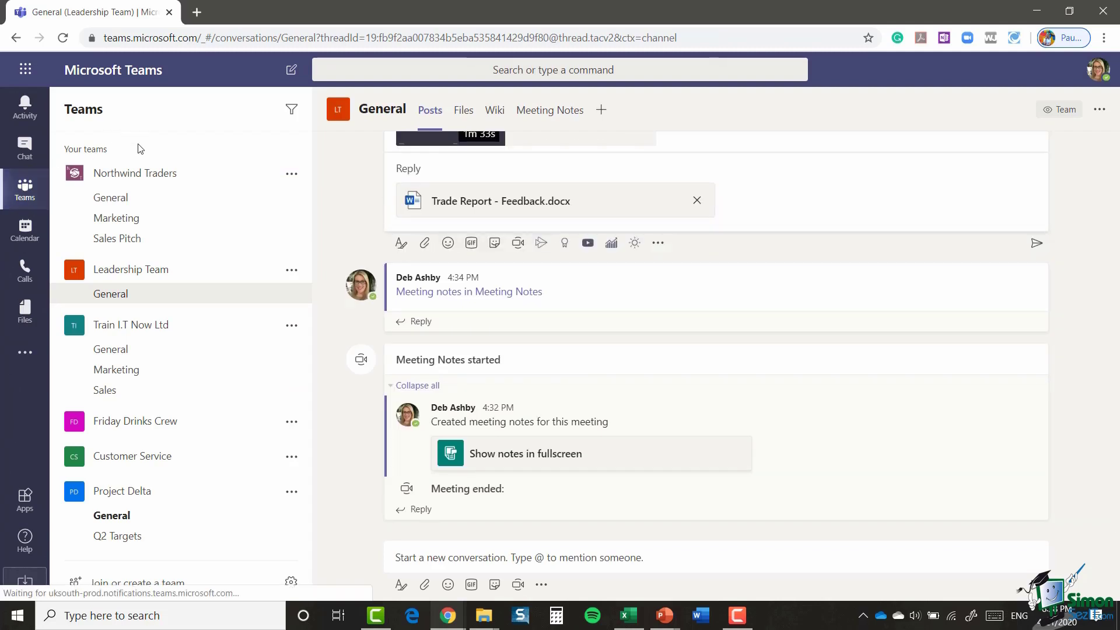
pyautogui.click(106, 220)
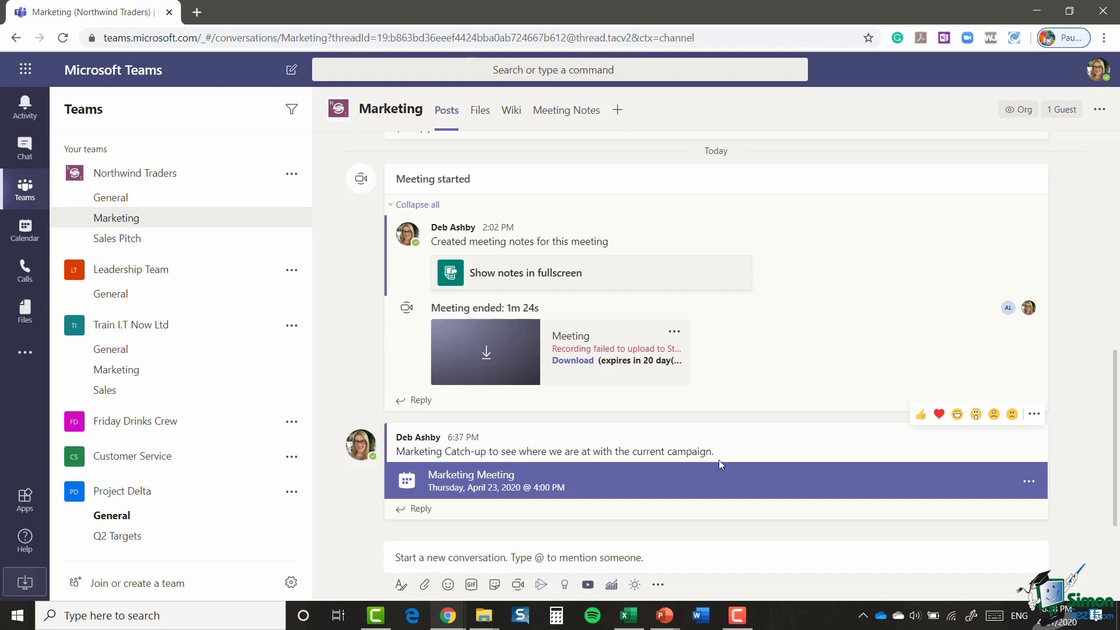
pyautogui.click(507, 483)
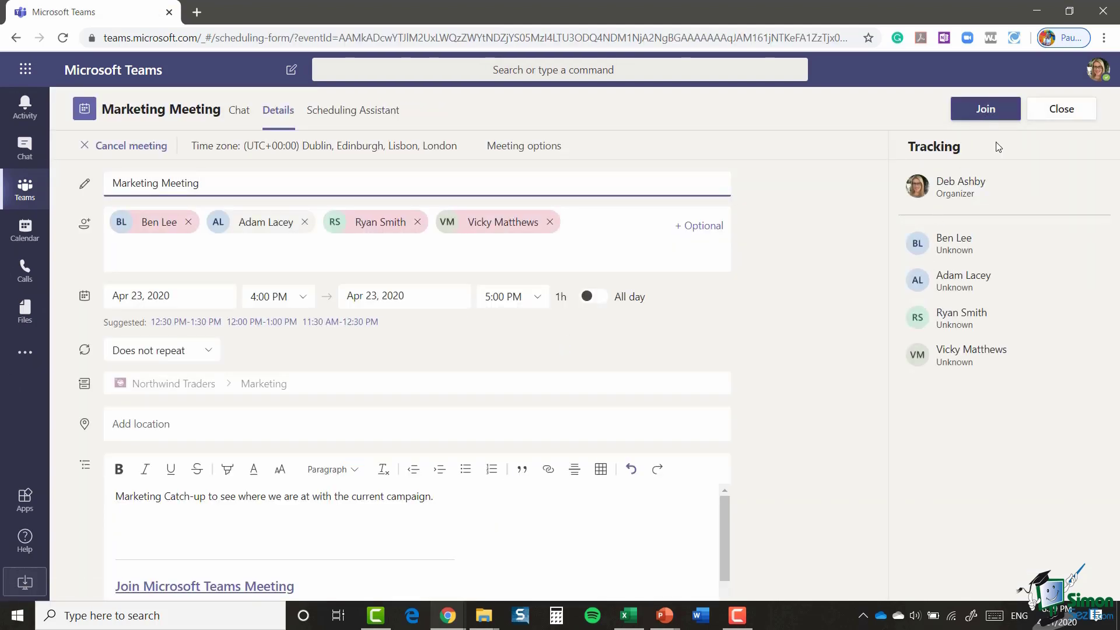
pyautogui.click(1063, 112)
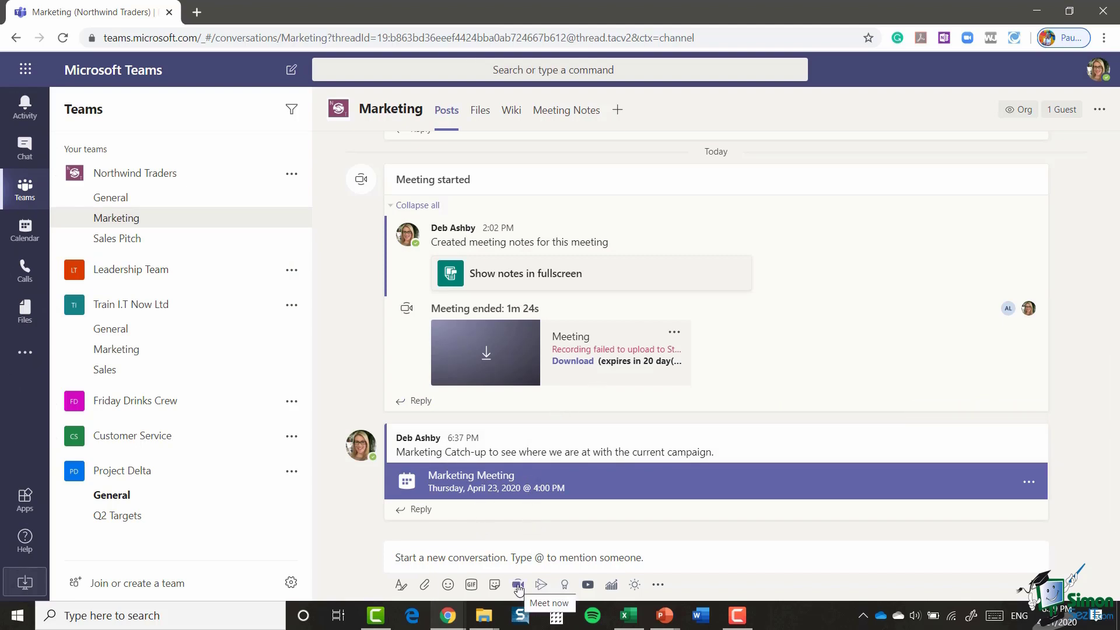
# Step: View the blank scheduling form reached from the Marketing channel's Meet now option, and close it without sending an invitation
pyautogui.click(518, 585)
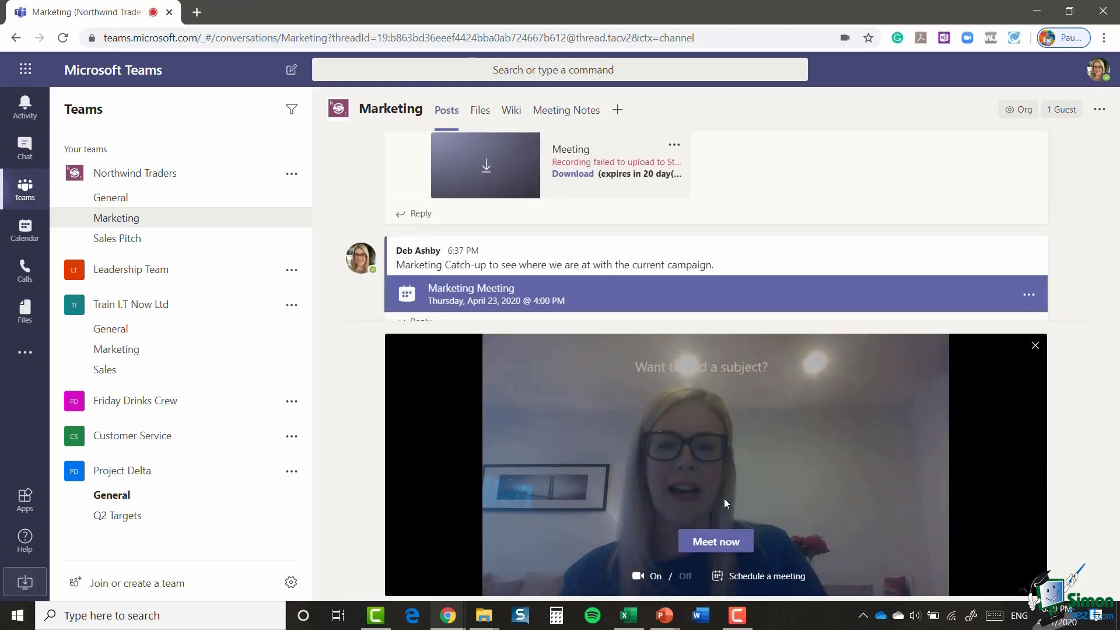
pyautogui.click(757, 578)
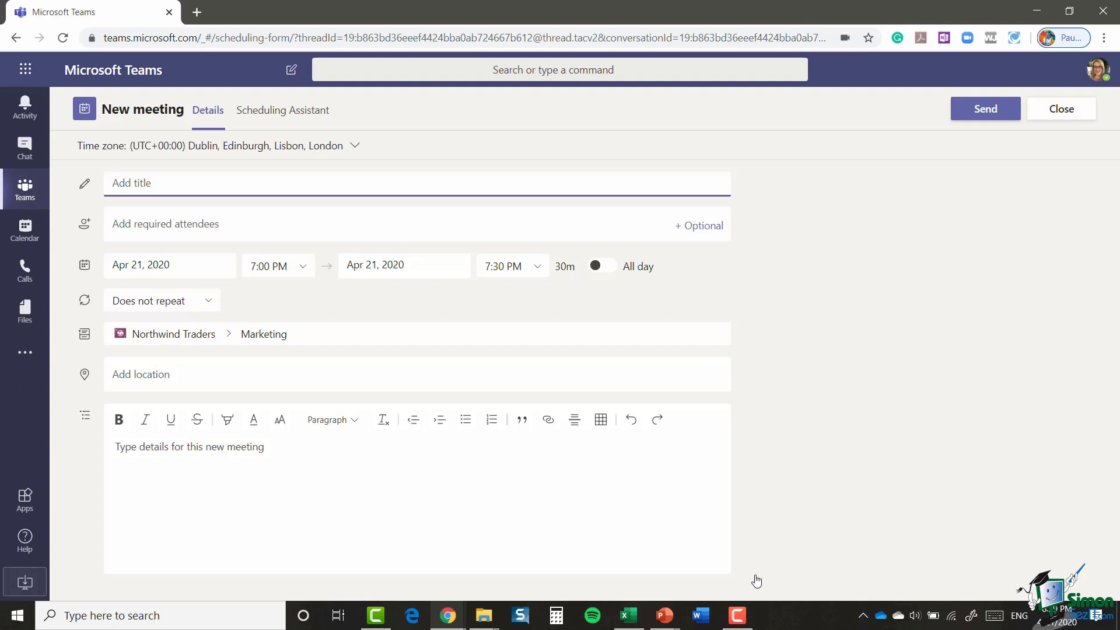
pyautogui.click(1062, 114)
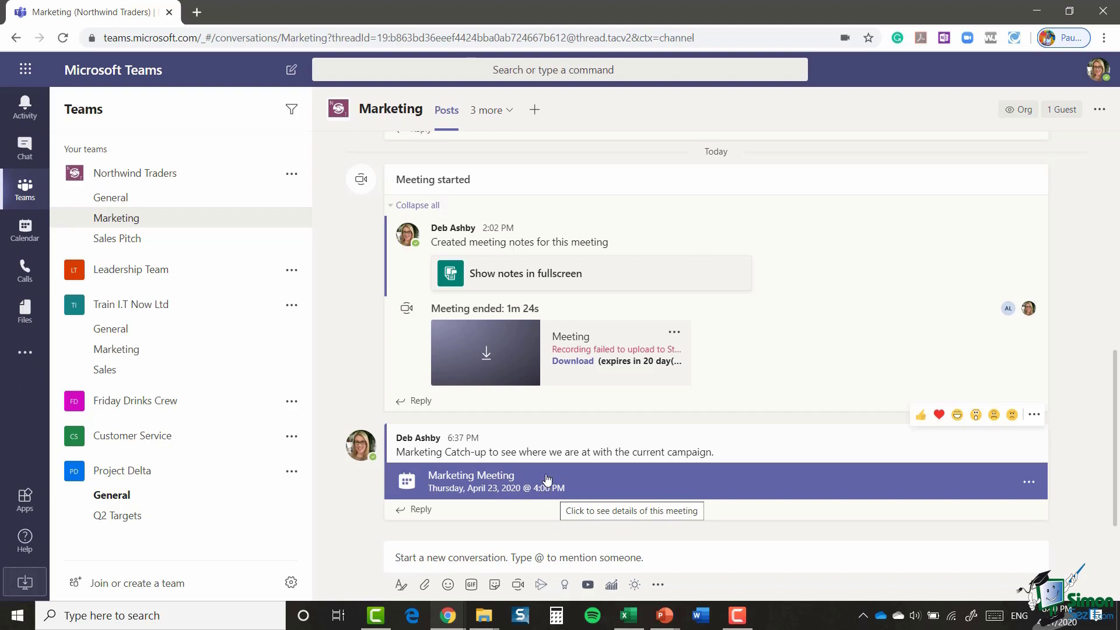
# Step: Look through the call history and the saved contacts in Calls
pyautogui.click(20, 274)
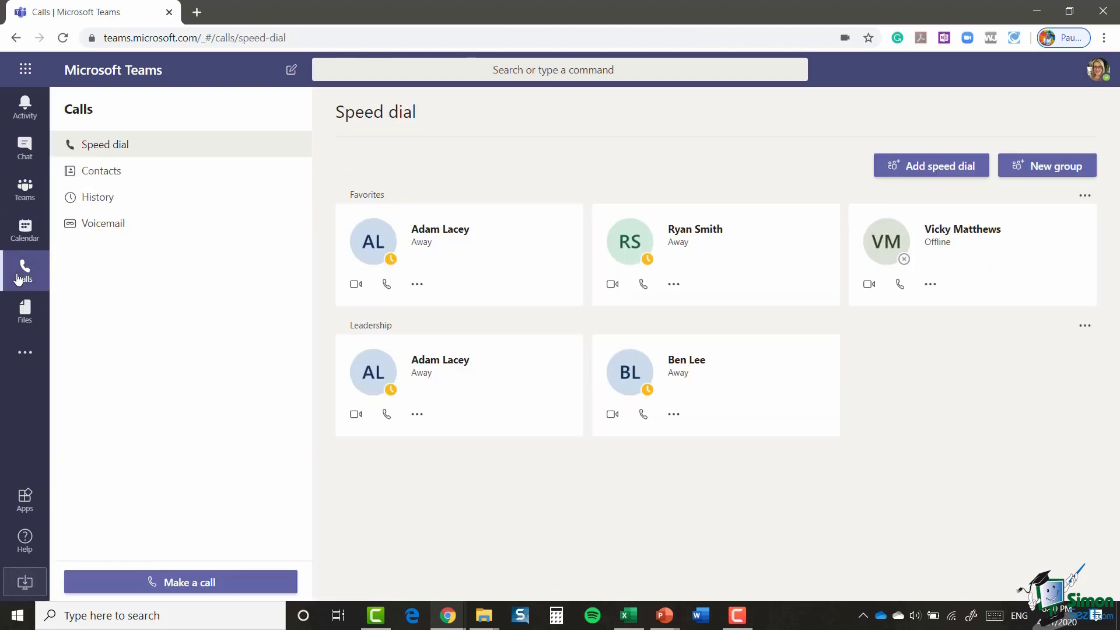
pyautogui.click(97, 199)
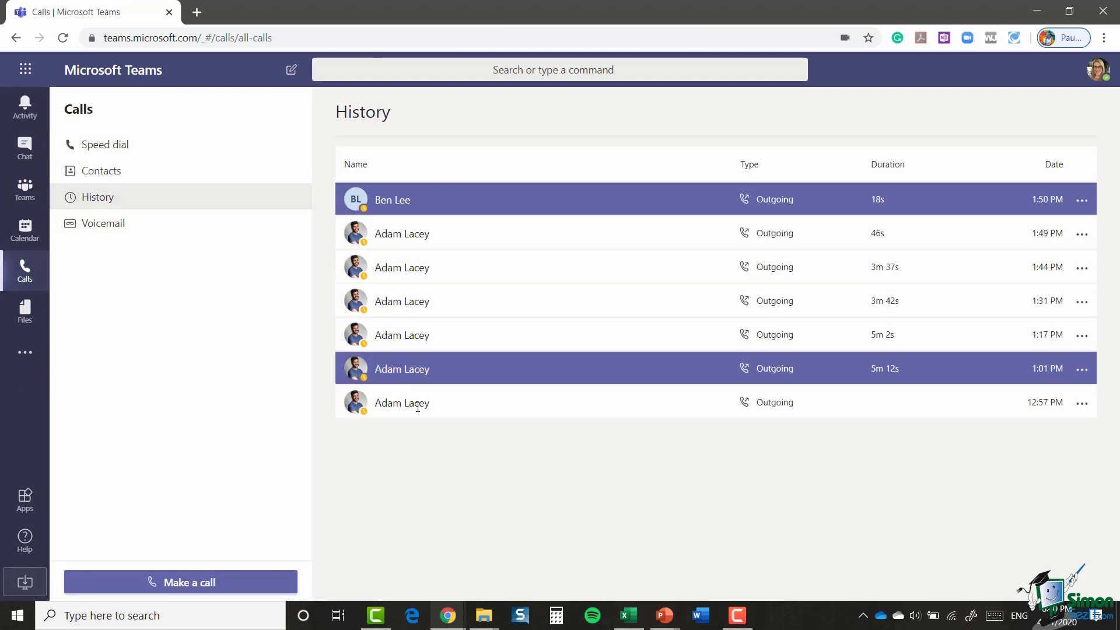
pyautogui.click(101, 170)
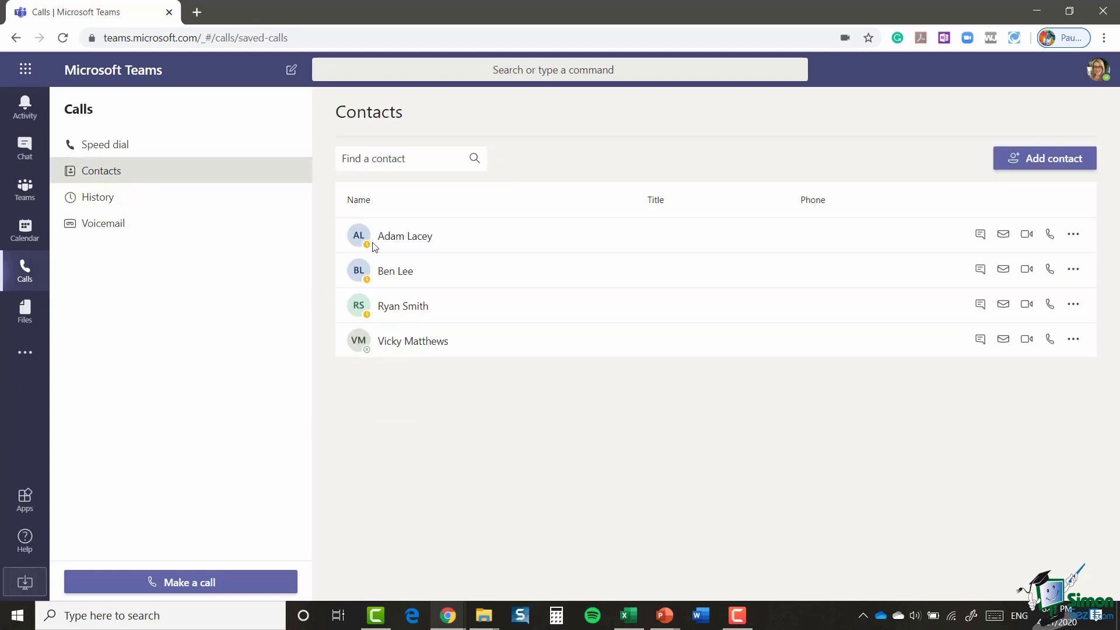
pyautogui.click(412, 237)
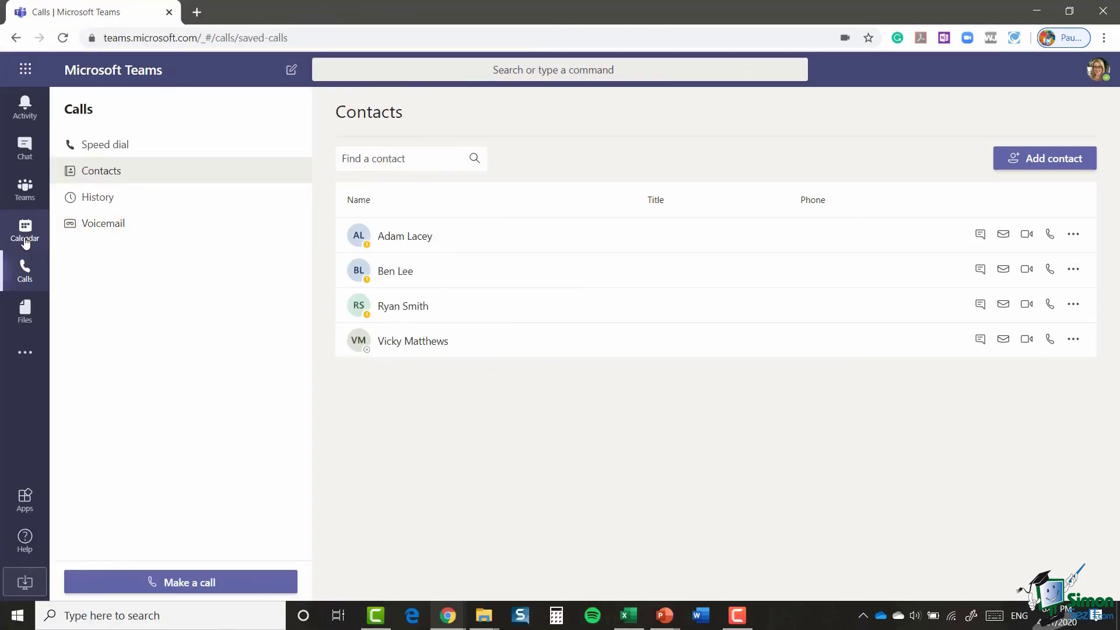
# Step: Return to the calendar and view this work week's afternoon meetings
pyautogui.click(25, 231)
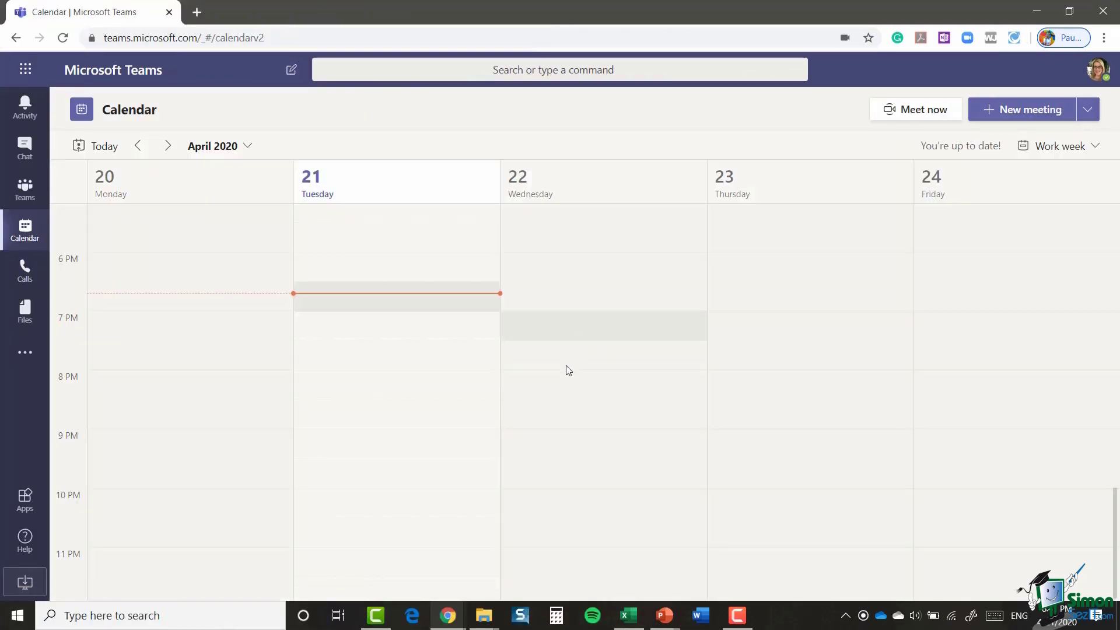
pyautogui.scroll(3, 595, 376)
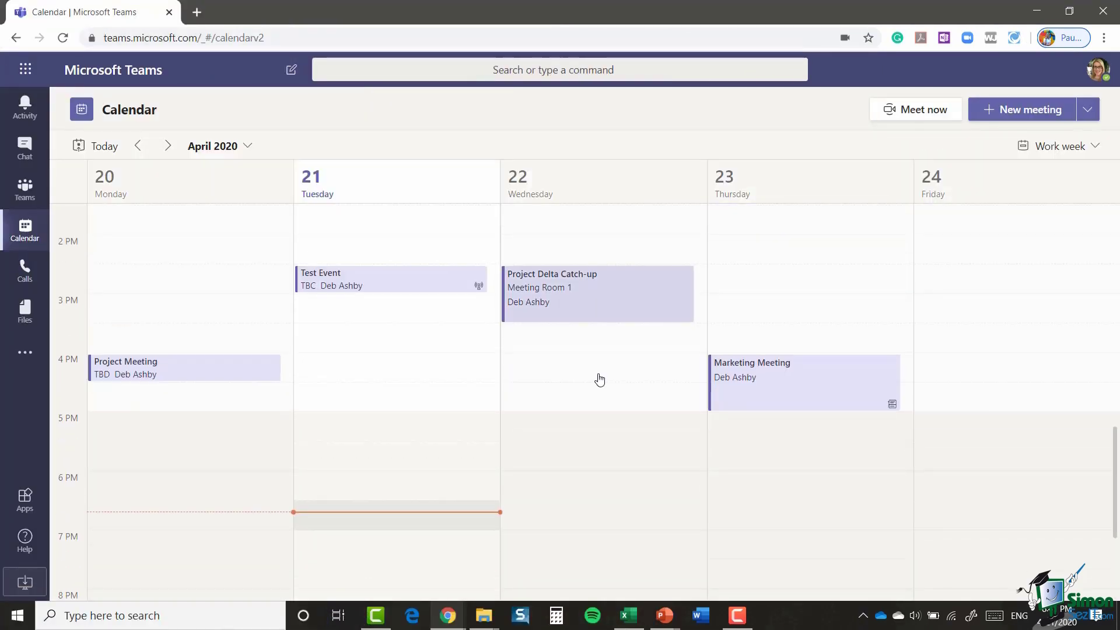